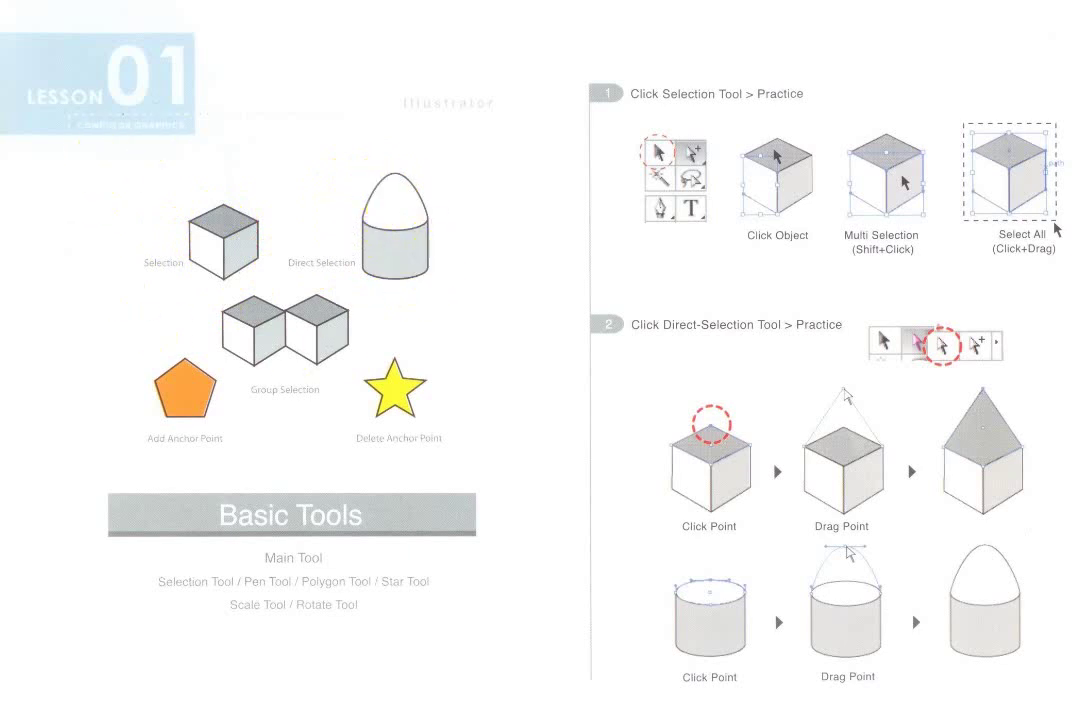
Page ahead to Lesson 02 Line Practice, then back to the Basic Tools steps 3–7 page
key("Right")
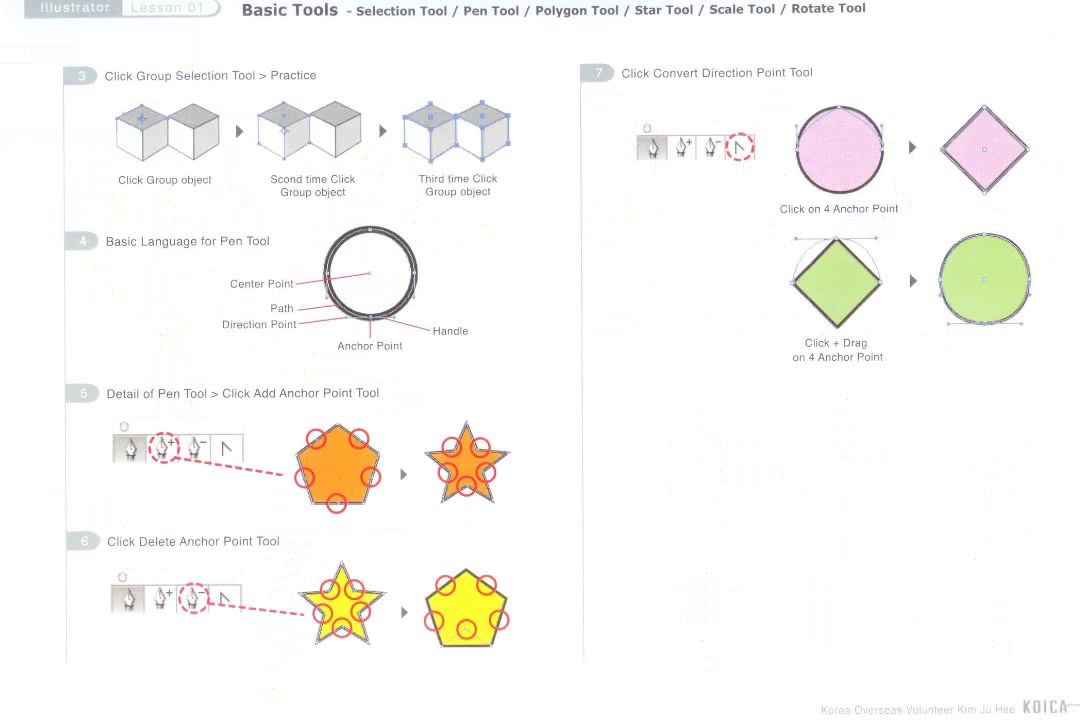
key("Right")
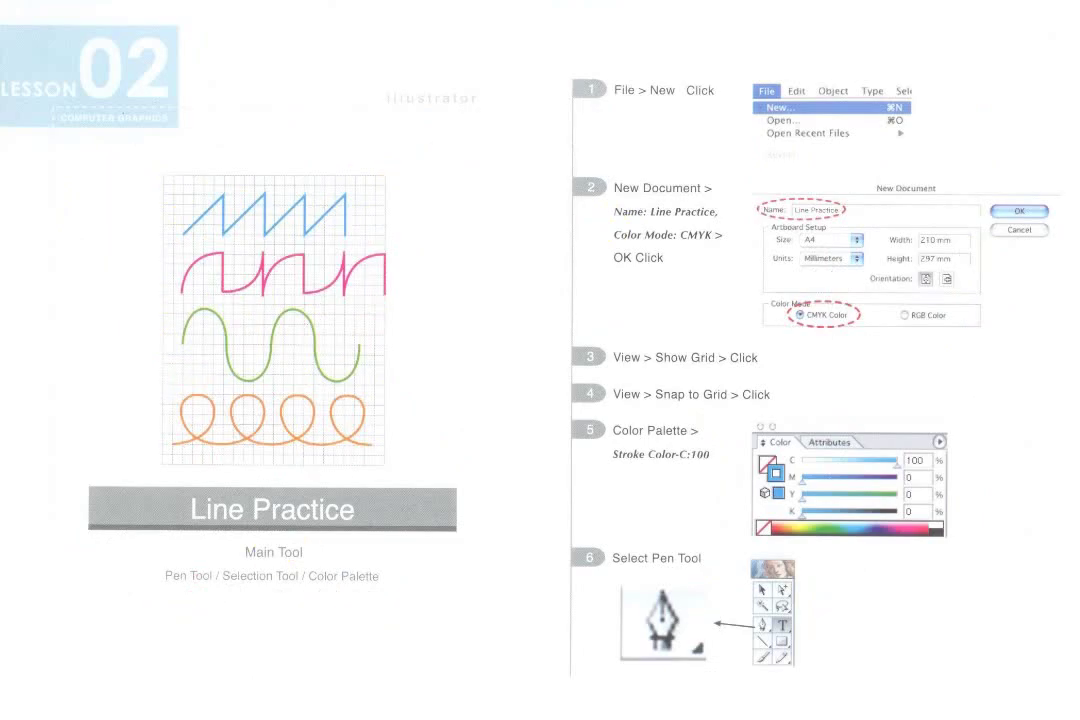
key("Left")
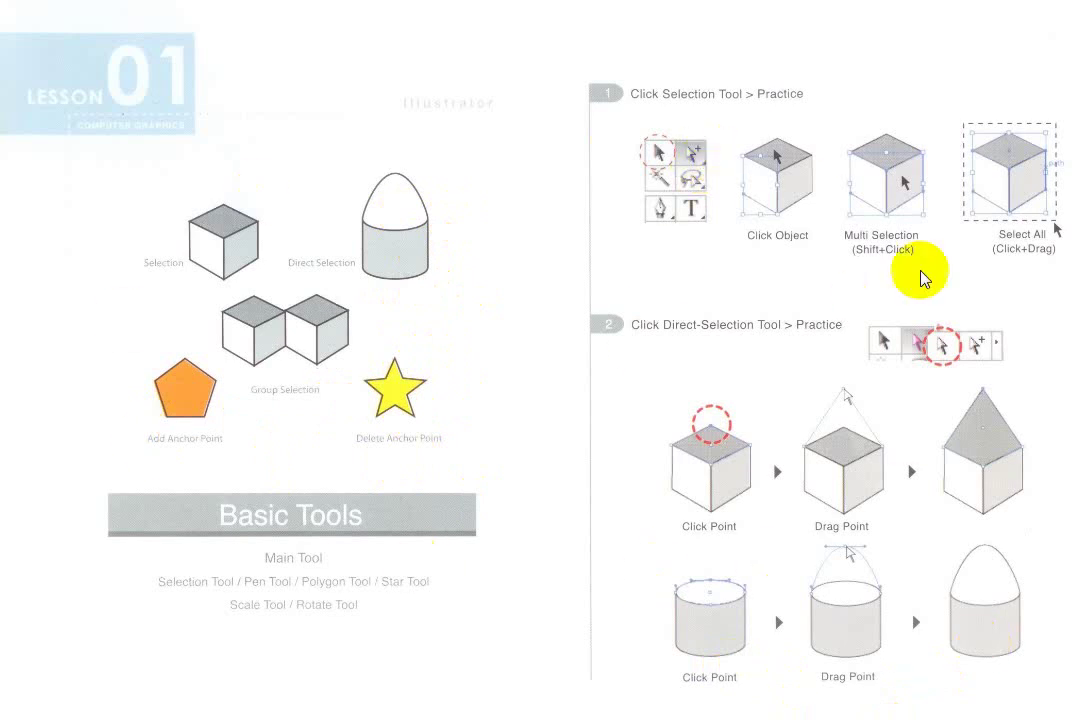
Advance past the steps 3–7 handout to the bullet-cylinder document
key("Right")
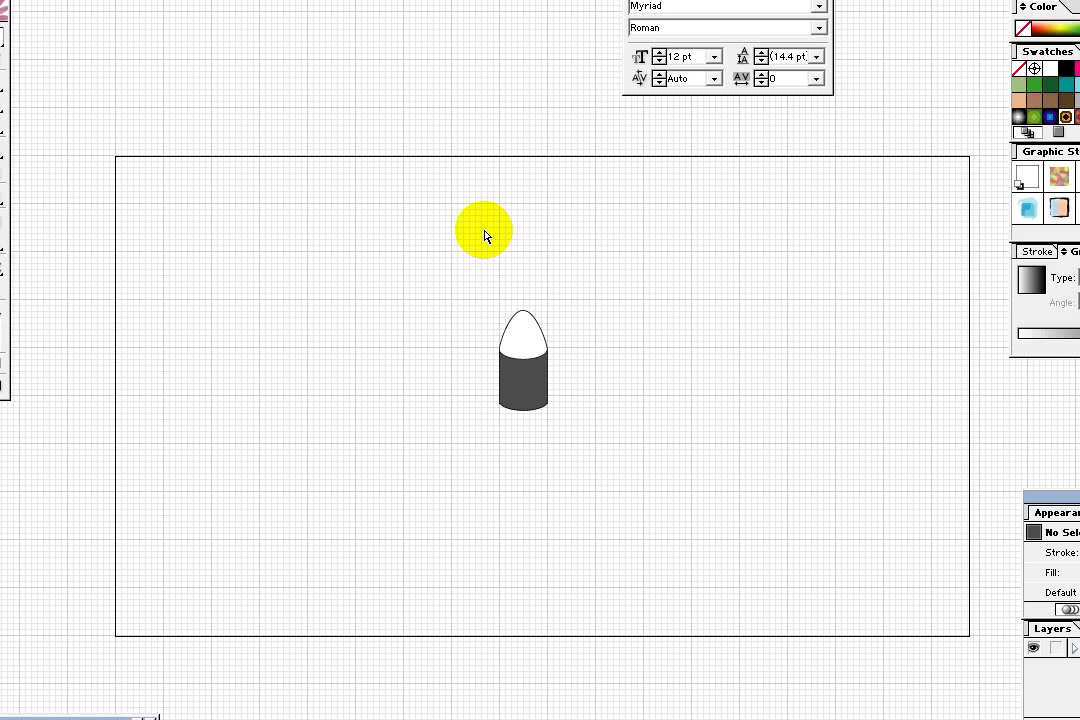
Marquee-select the bullet cylinder's parts, group them, and zoom in
left_click(535, 374)
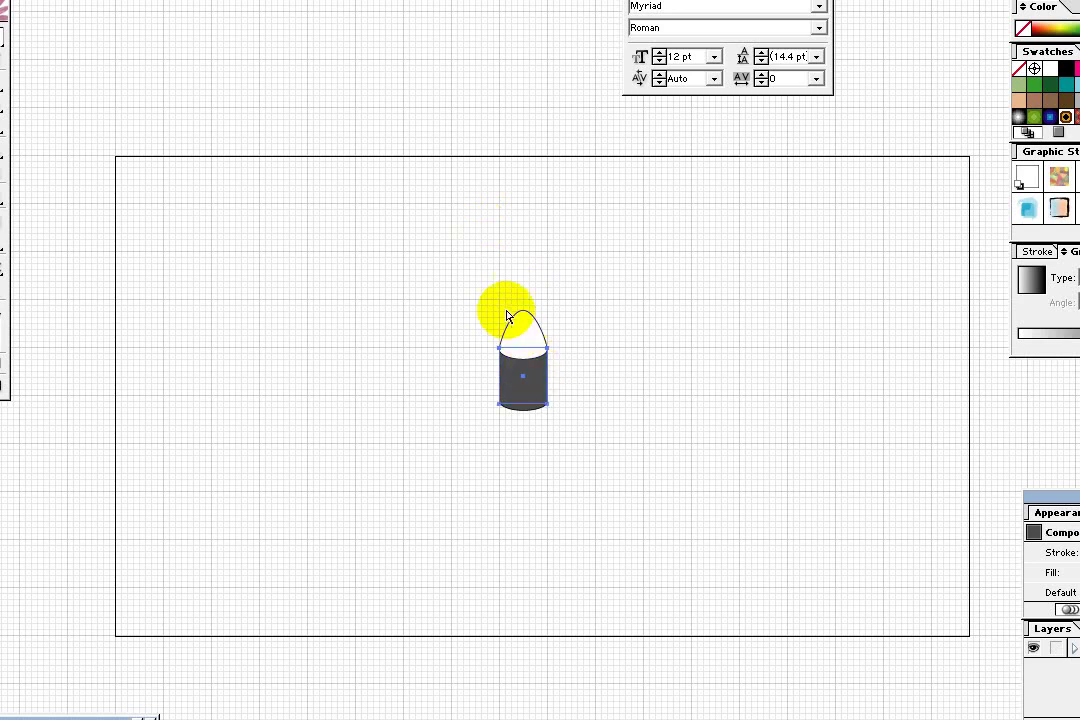
left_click_drag(488, 287, 560, 428)
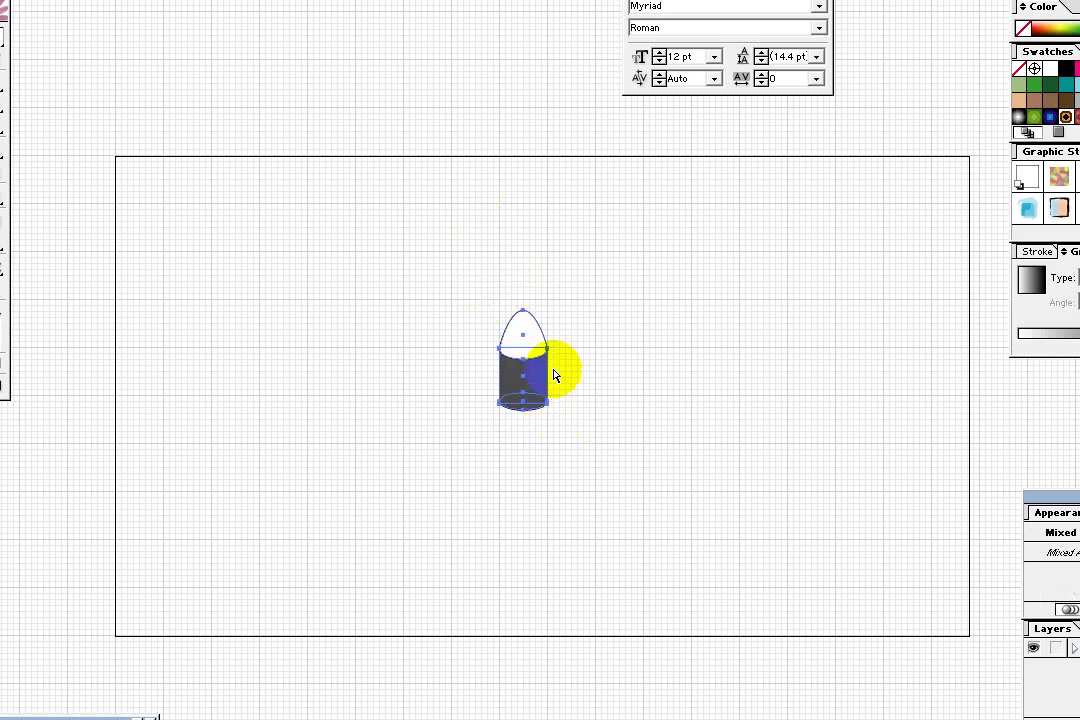
right_click(535, 371)
left_click(558, 430)
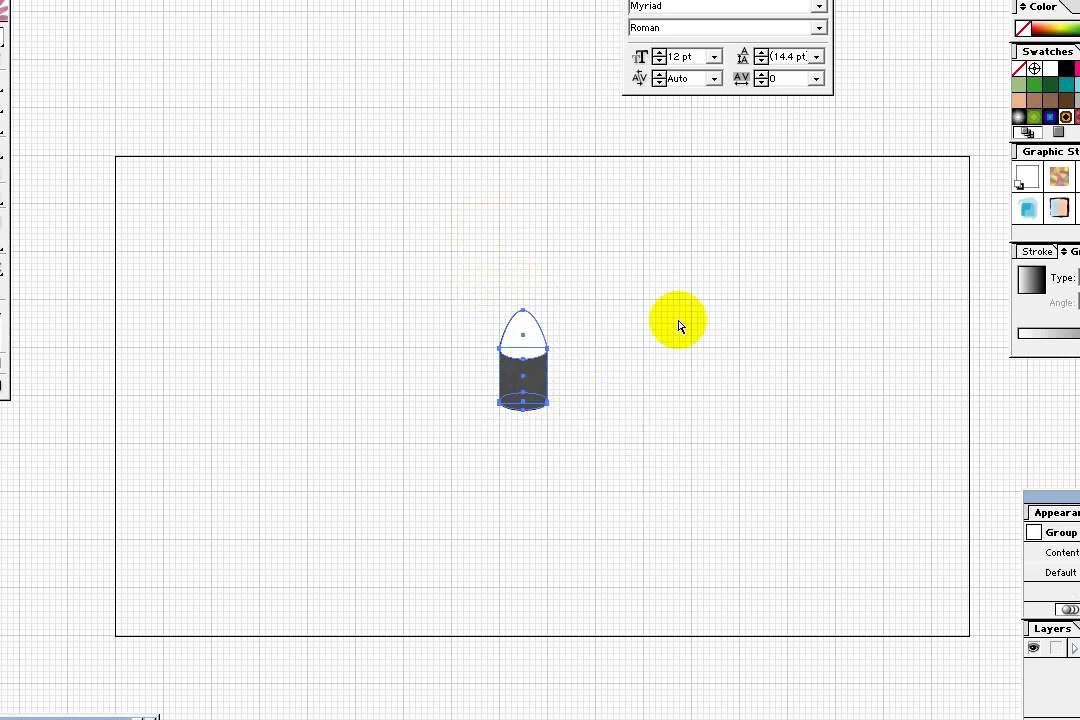
key("ctrl+plus")
key("ctrl+plus")
key("ctrl+plus")
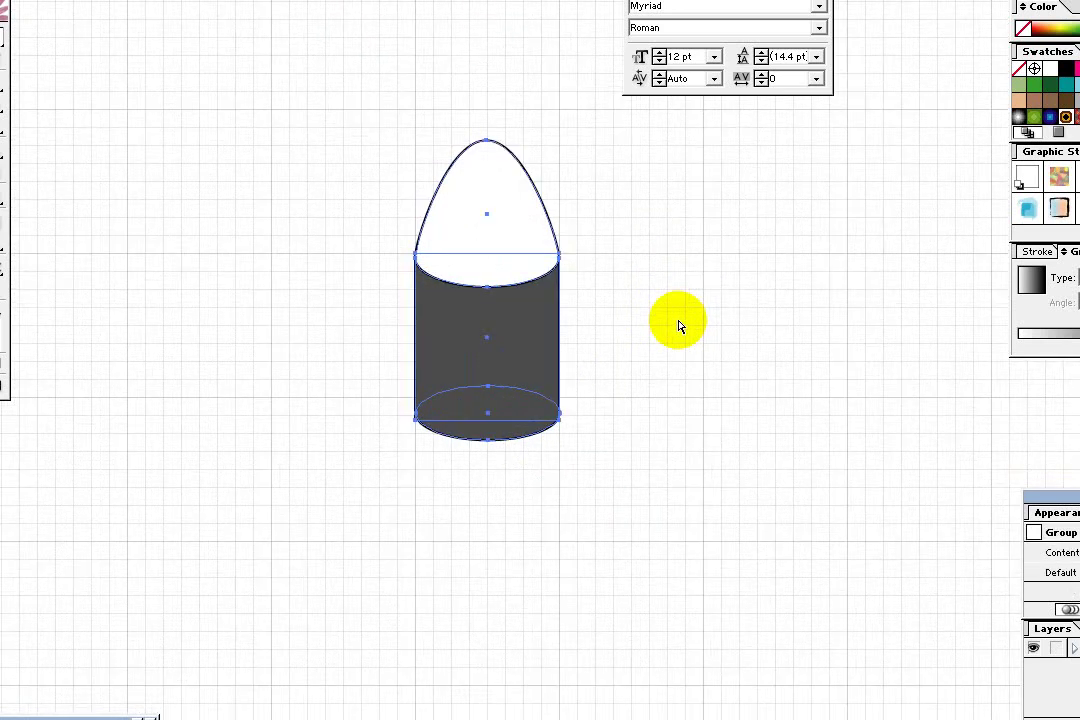
Delete the dark body, egg-shaped top, arc and dark ellipse one by one
left_click(678, 325)
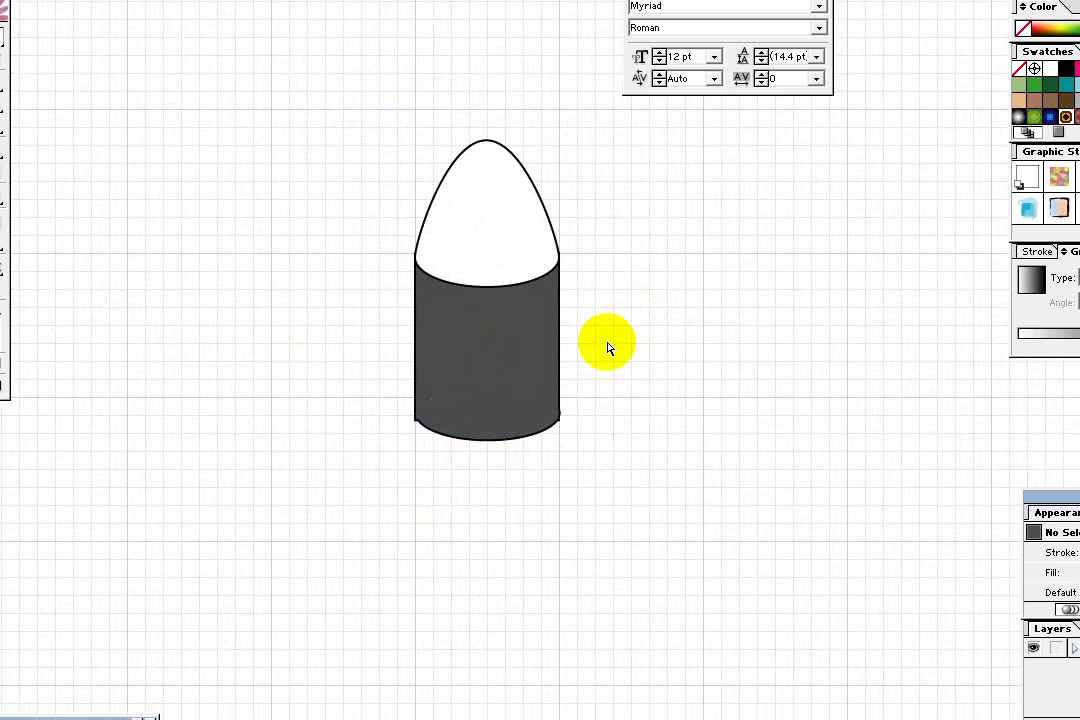
left_click(510, 360)
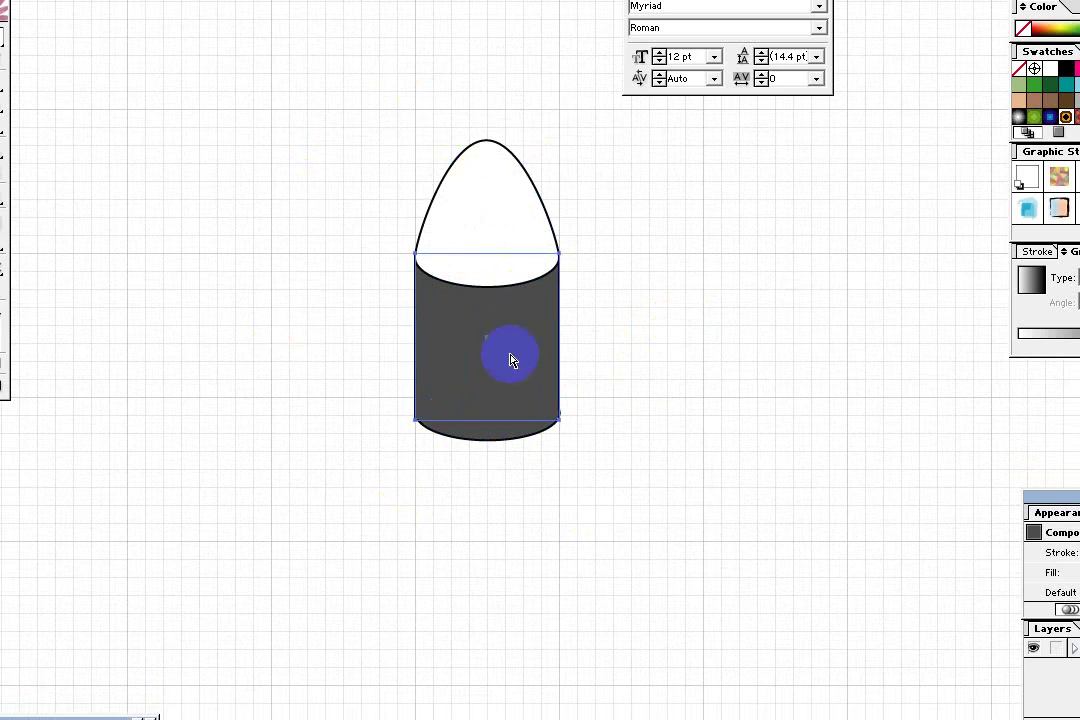
key("Delete")
left_click_drag(400, 140, 489, 198)
key("Delete")
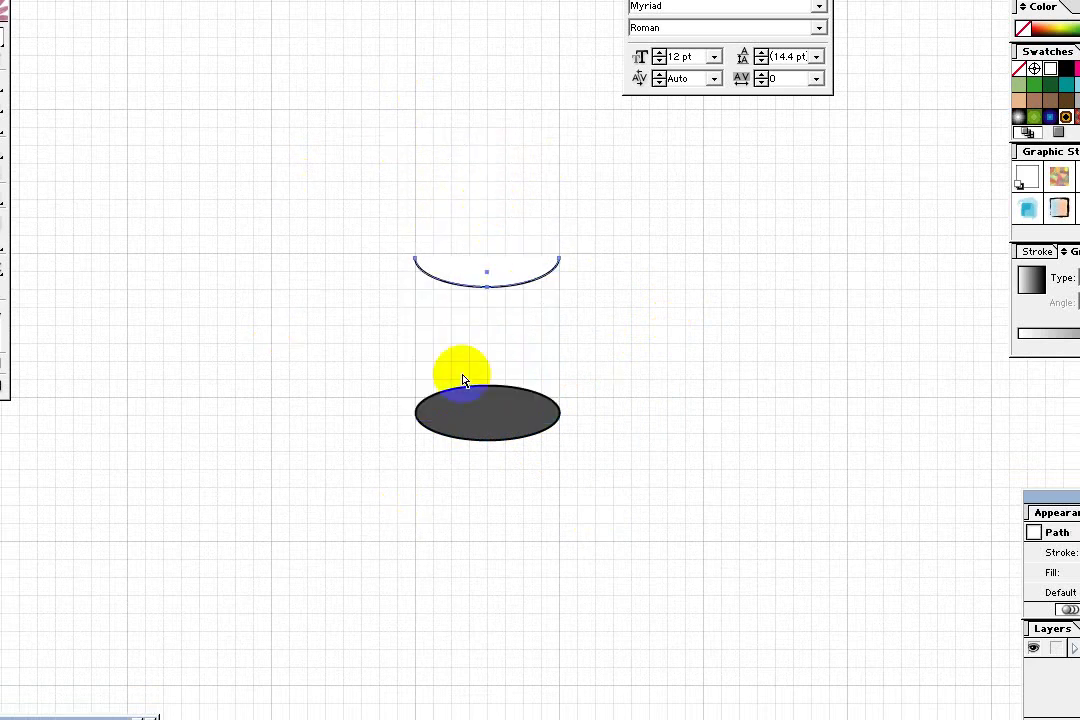
left_click(3, 32)
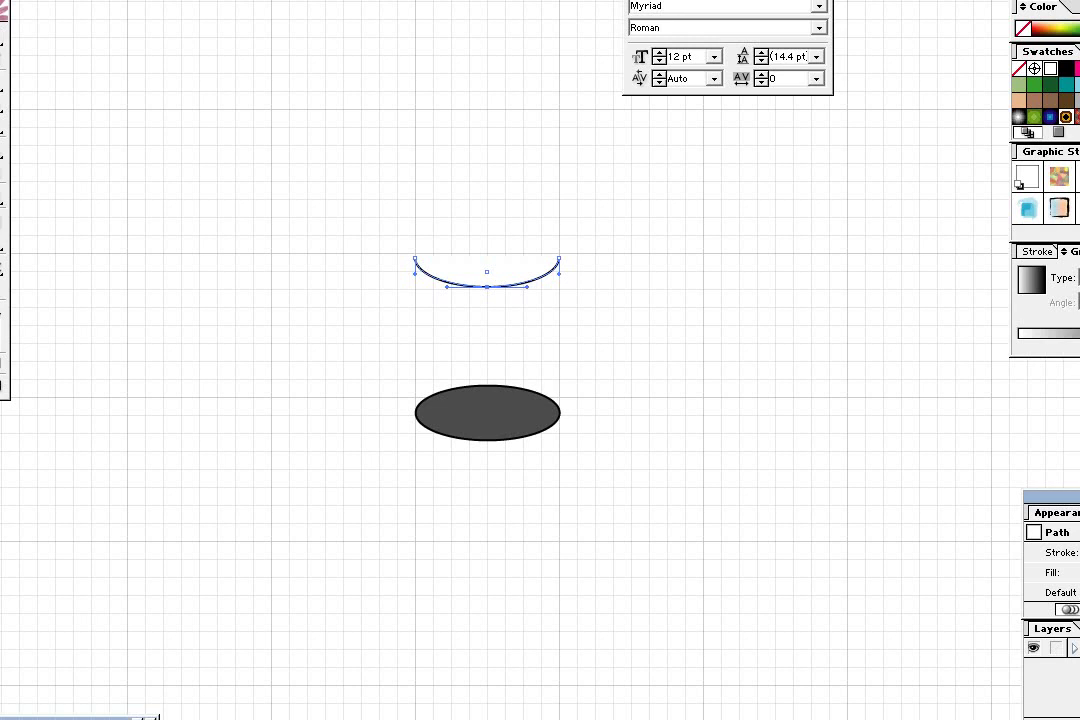
left_click(492, 441, "shift")
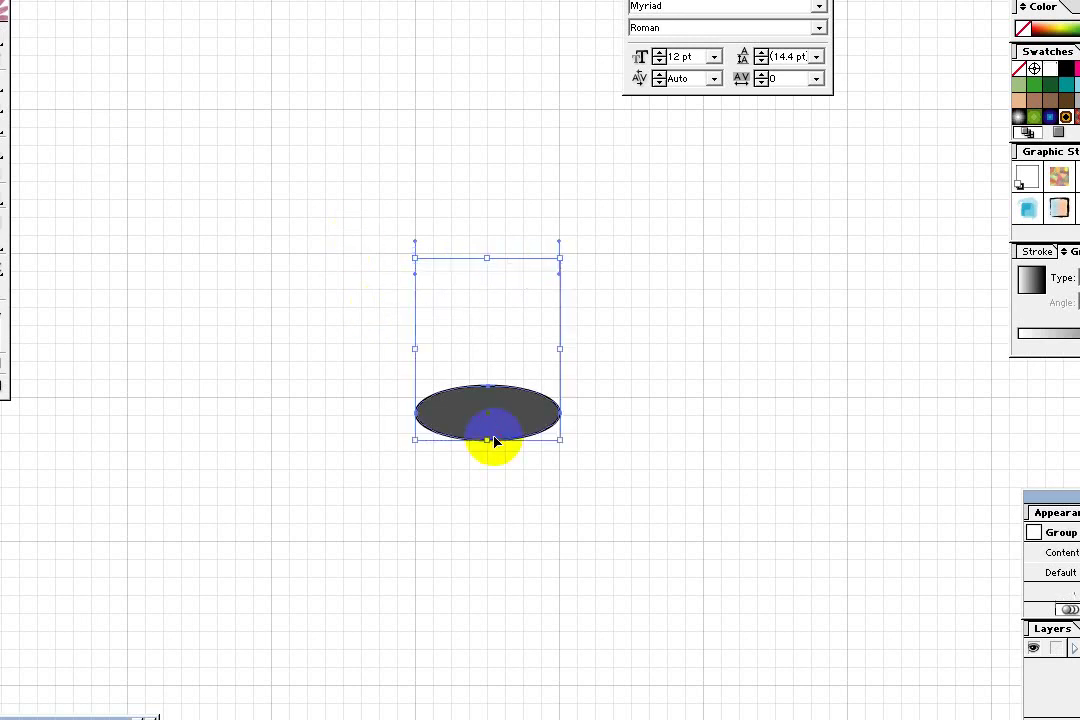
key("Delete")
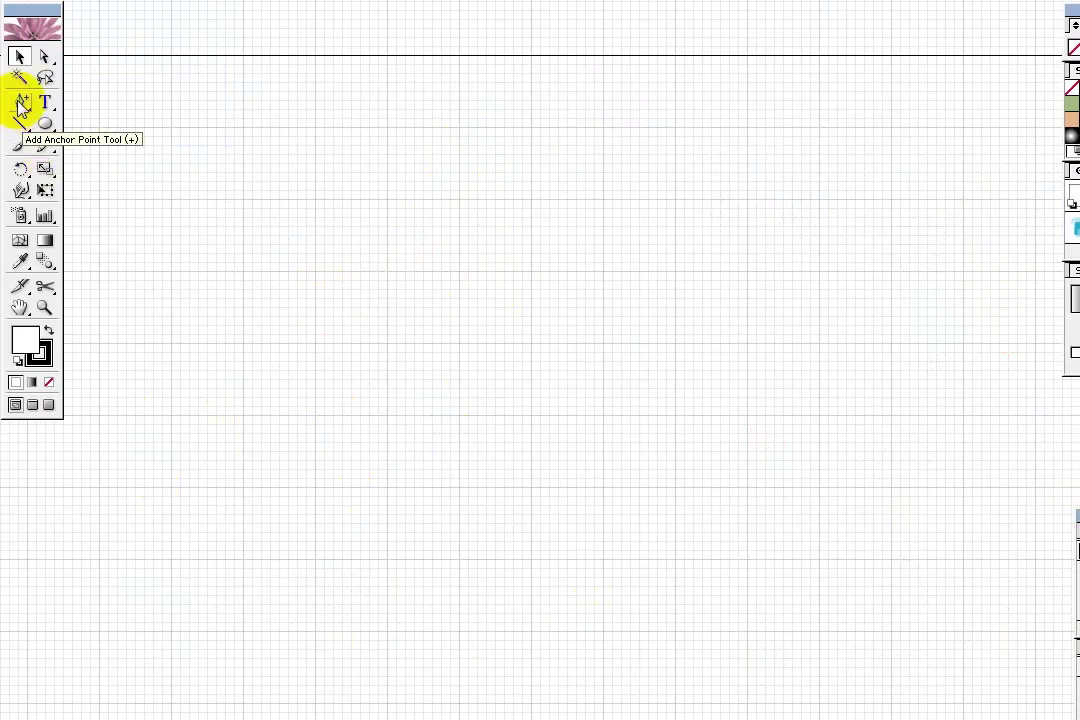
Draw a tall rectangle and an ellipse just above it
left_click_drag(46, 124, 67, 124)
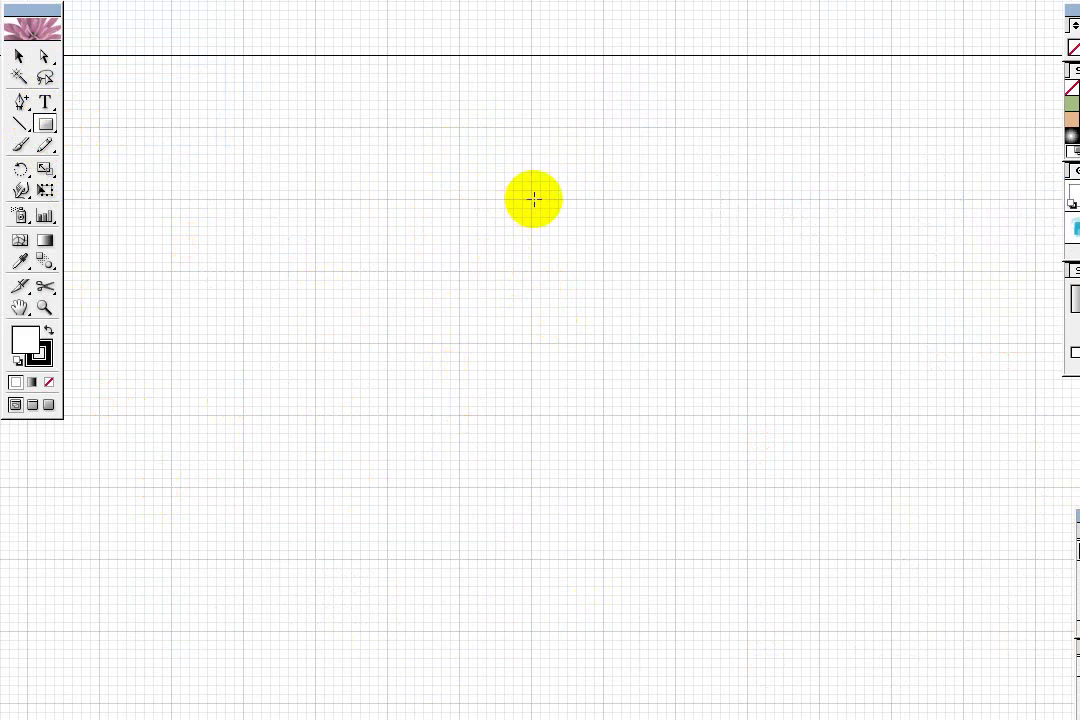
left_click_drag(530, 199, 603, 323)
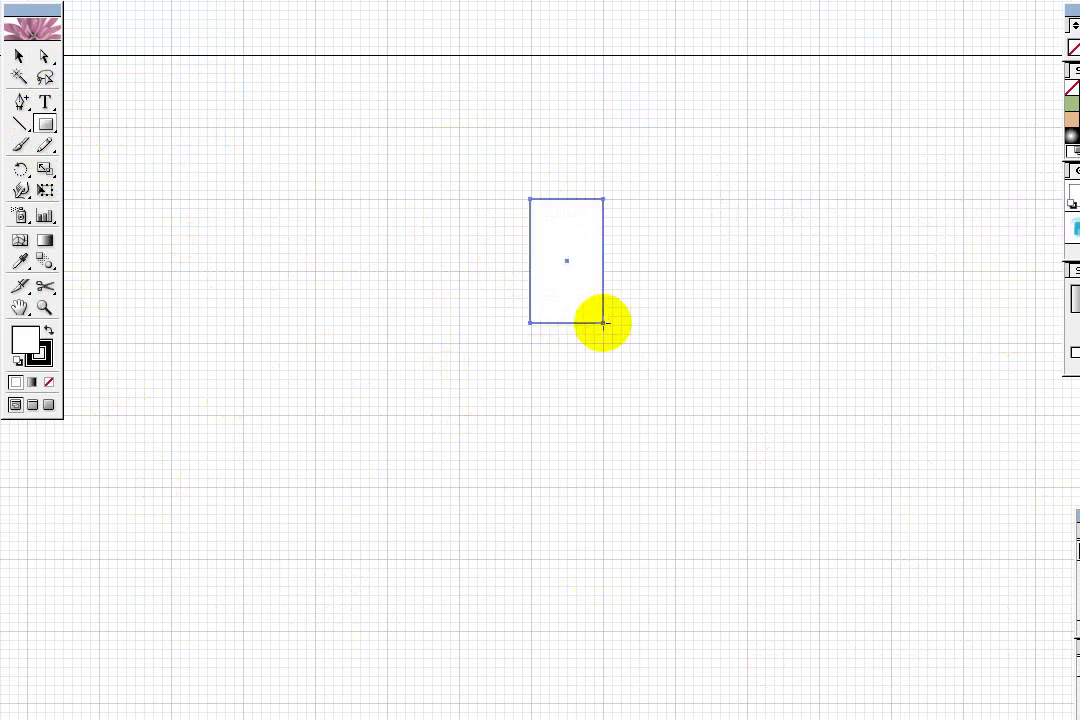
left_click(19, 57)
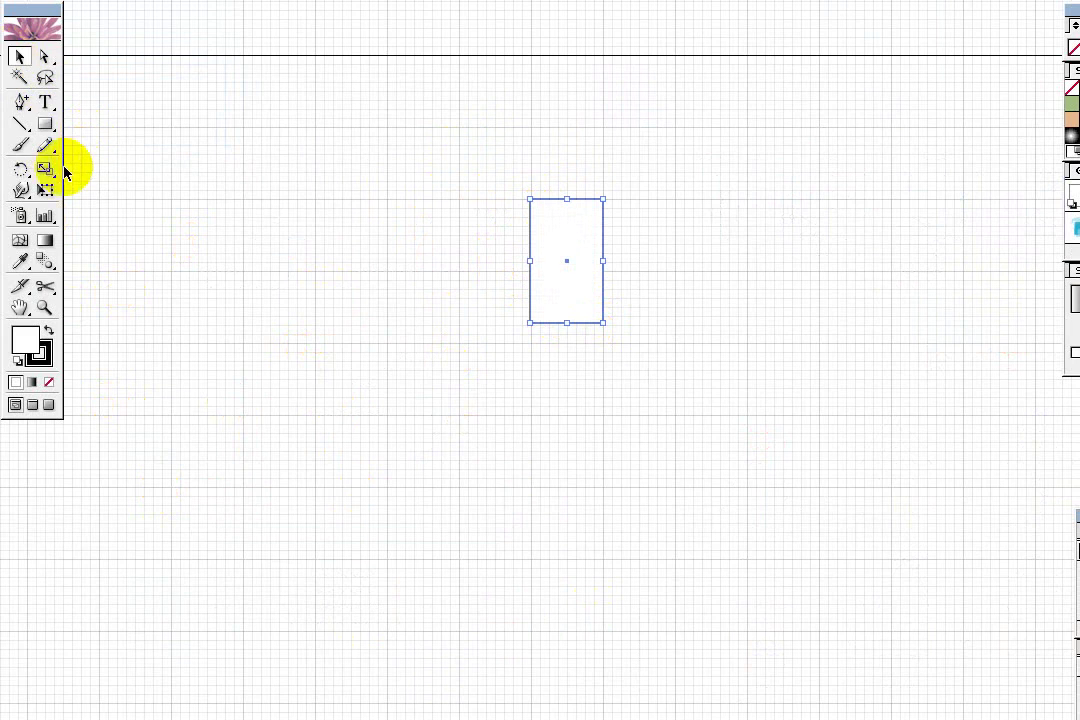
left_click_drag(44, 123, 114, 127)
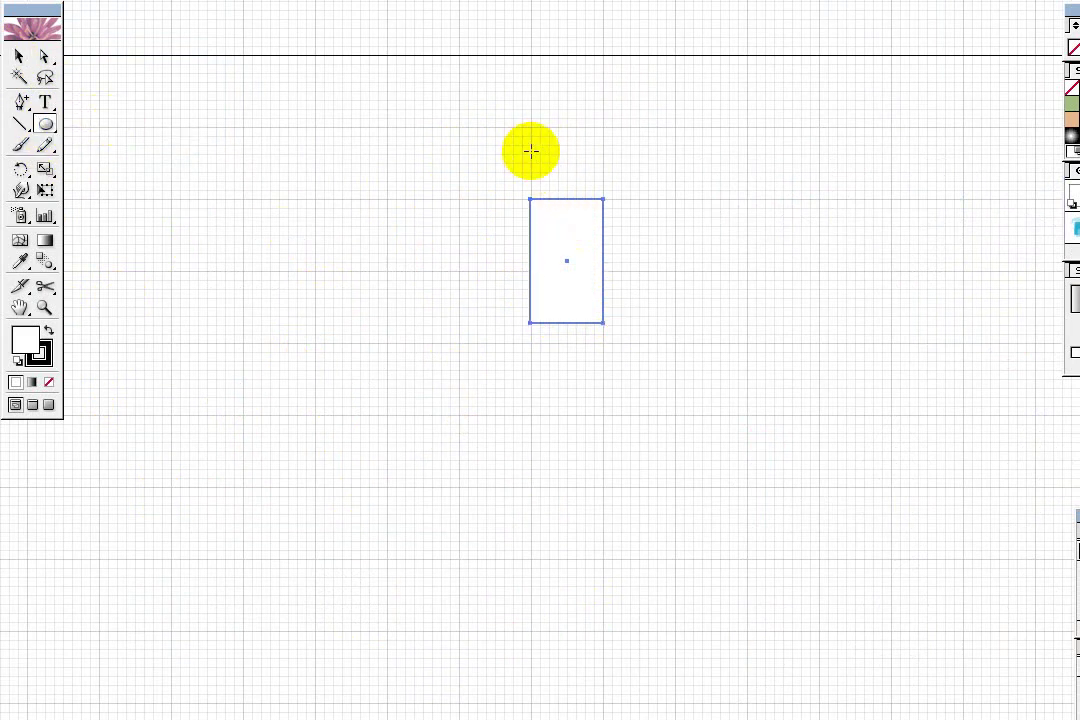
left_click_drag(531, 151, 601, 179)
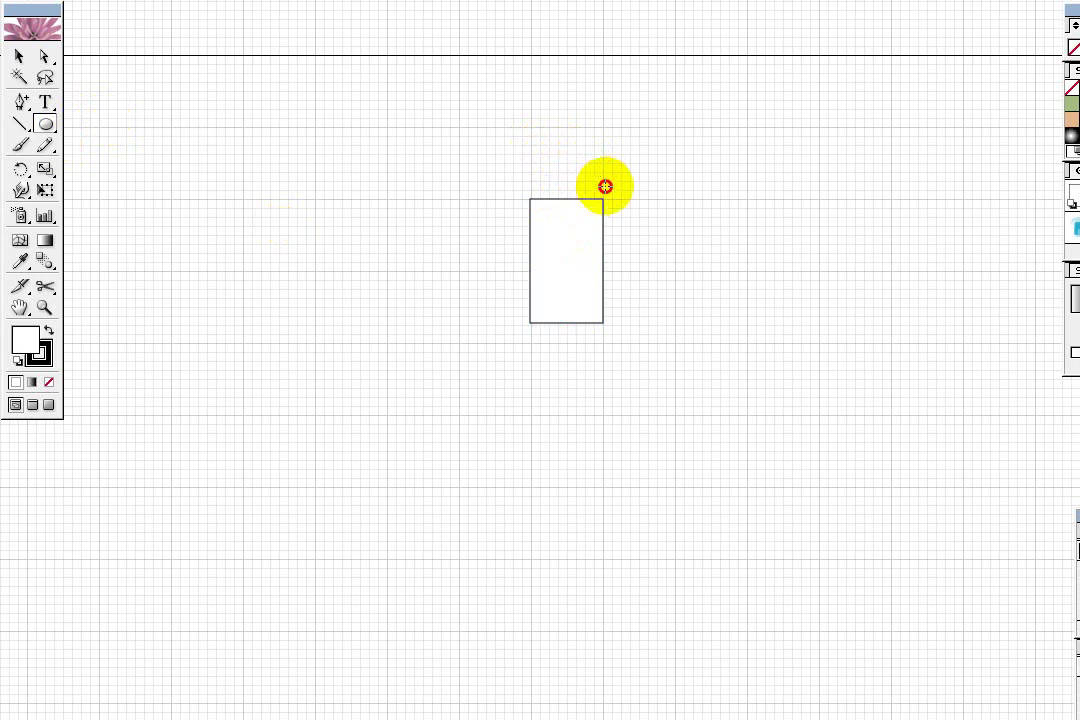
left_click_drag(601, 179, 600, 188)
key("ctrl+z")
left_click_drag(602, 184, 602, 185)
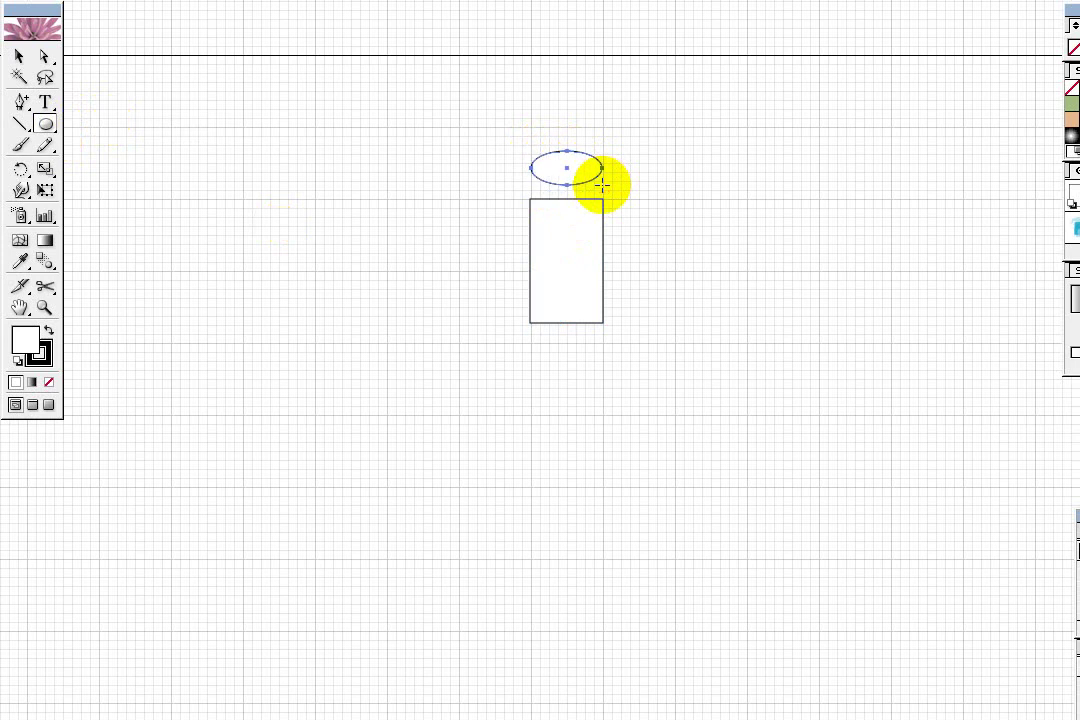
Move the ellipse onto the rectangle's top edge and widen it to match
left_click(22, 60)
left_click(506, 77)
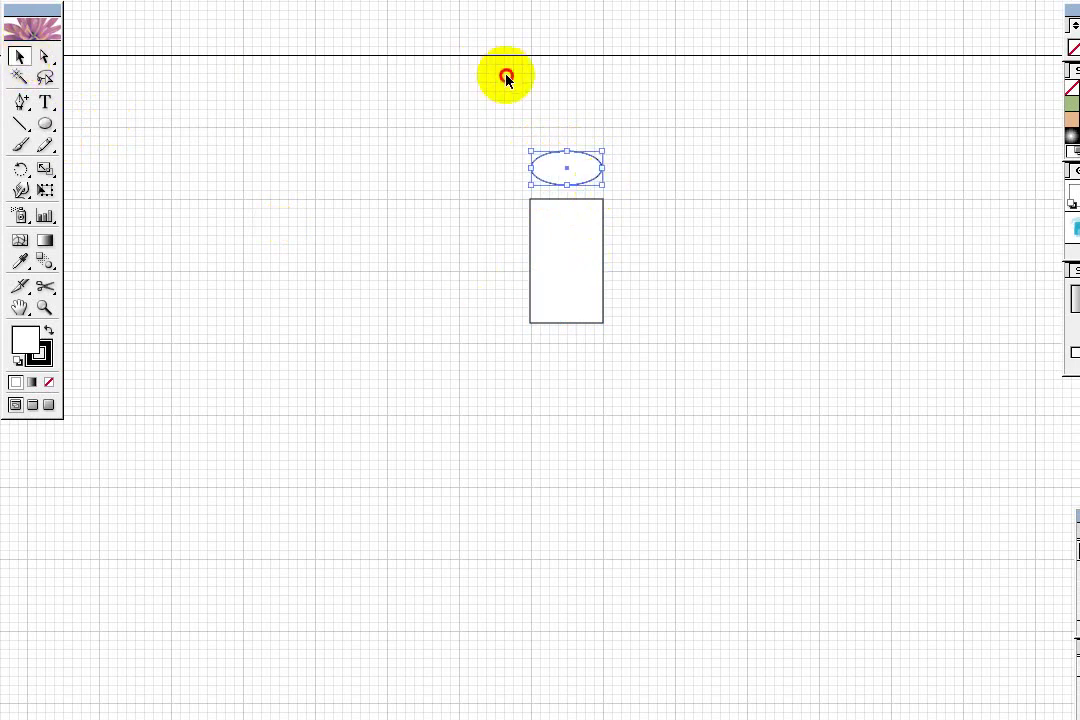
left_click(575, 177)
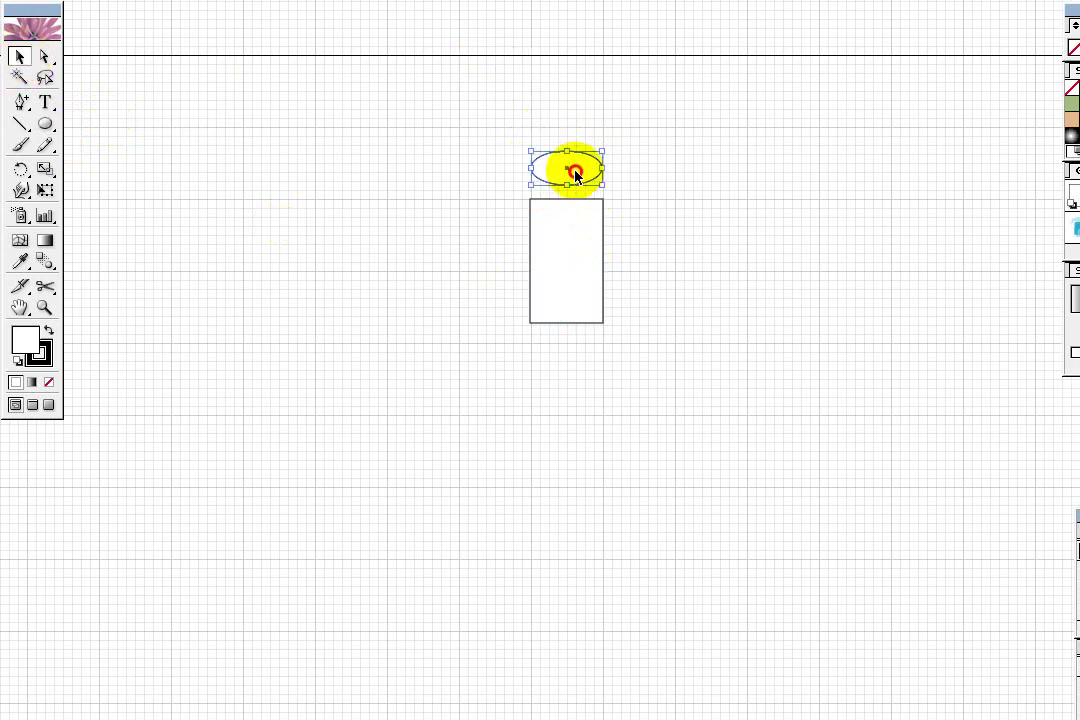
left_click_drag(575, 177, 576, 205)
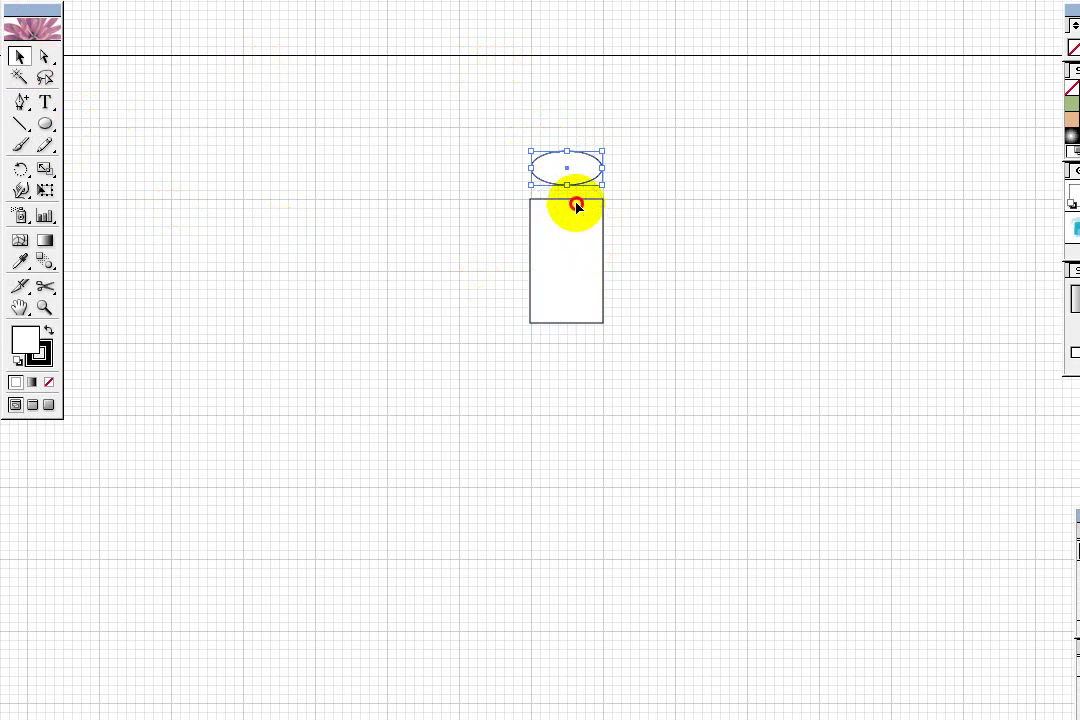
left_click_drag(576, 205, 577, 208)
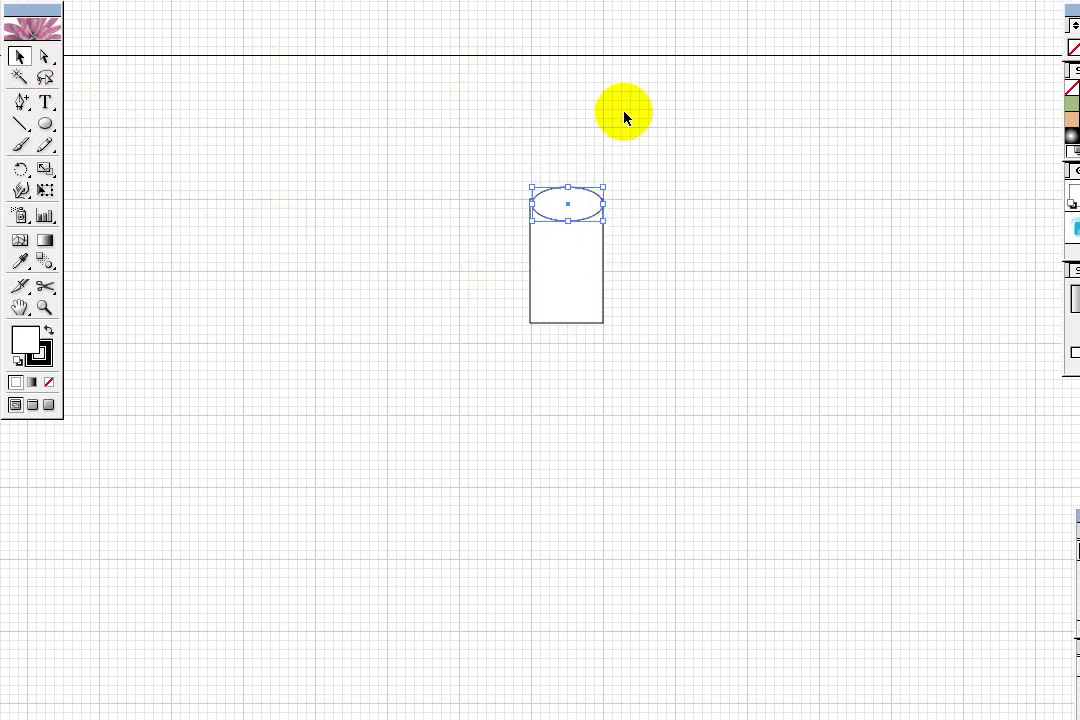
key("Left")
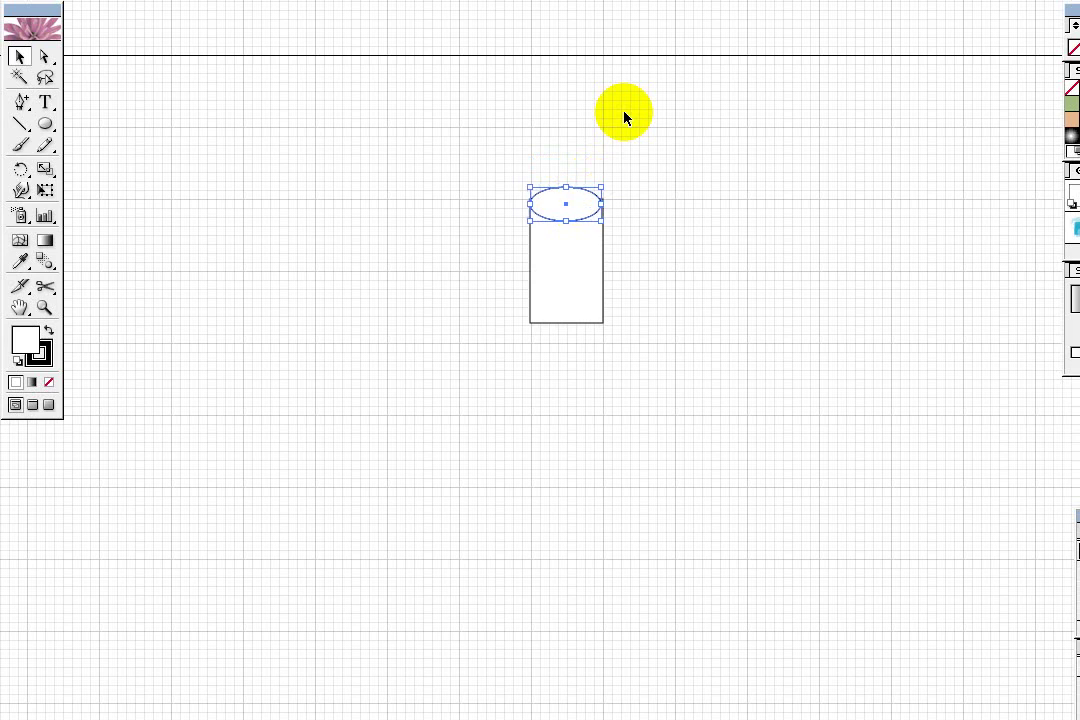
left_click_drag(602, 203, 604, 205)
left_click(631, 193)
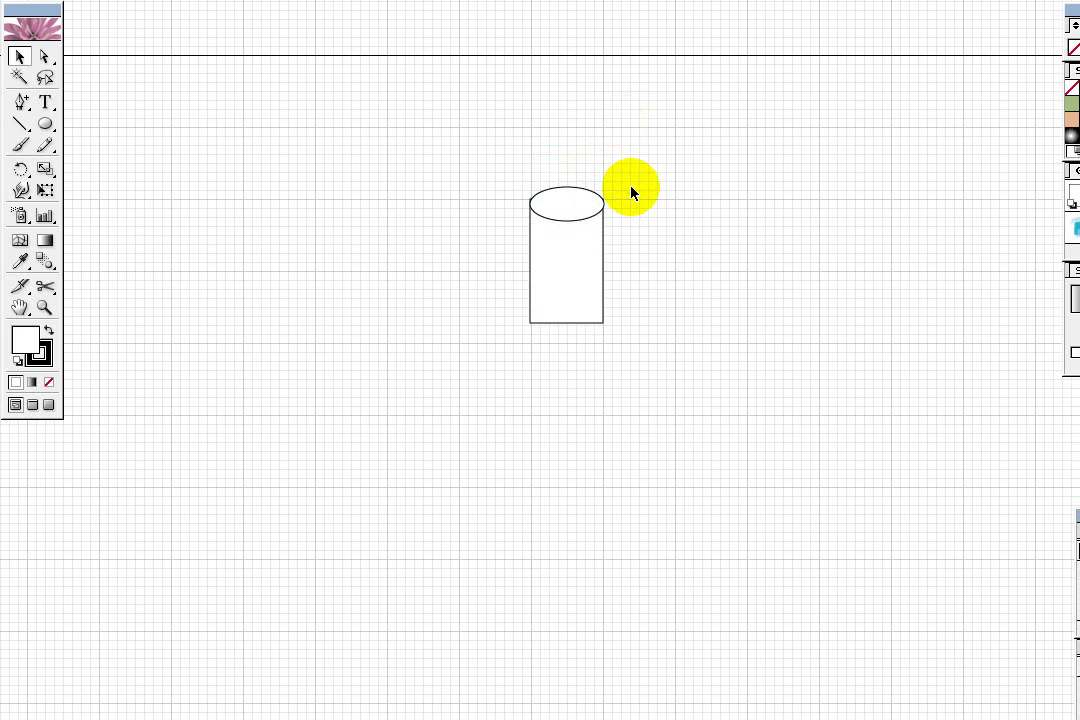
View the cylinder in Outline mode and select its top ellipse
key("ctrl+y")
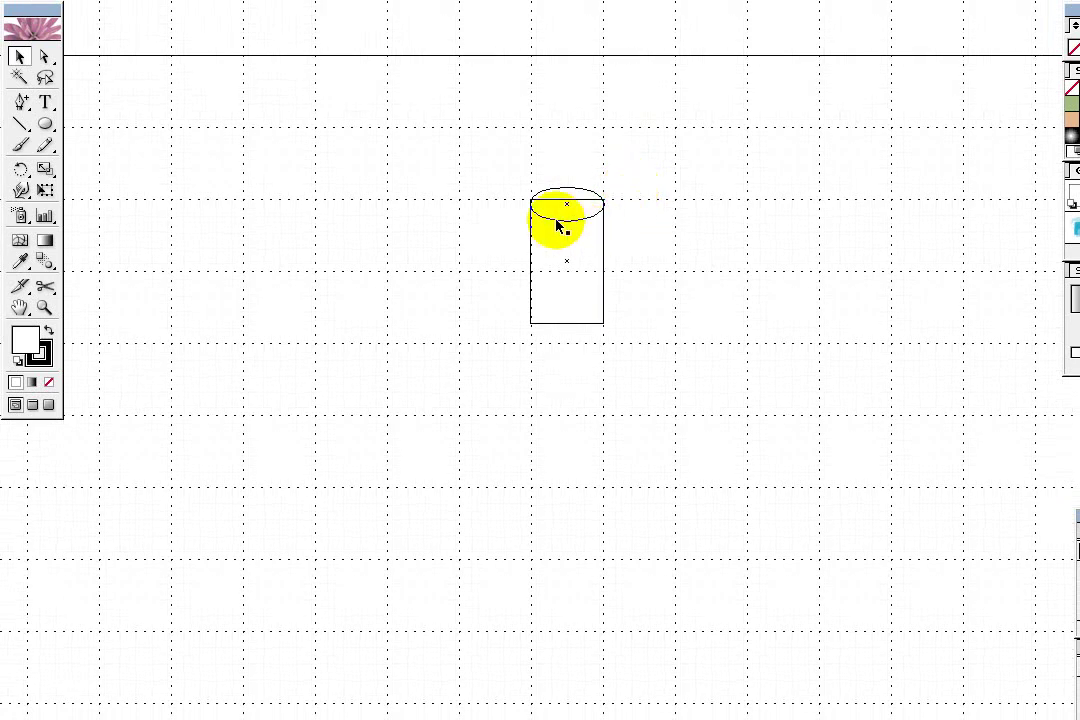
left_click(560, 218)
left_click(646, 186)
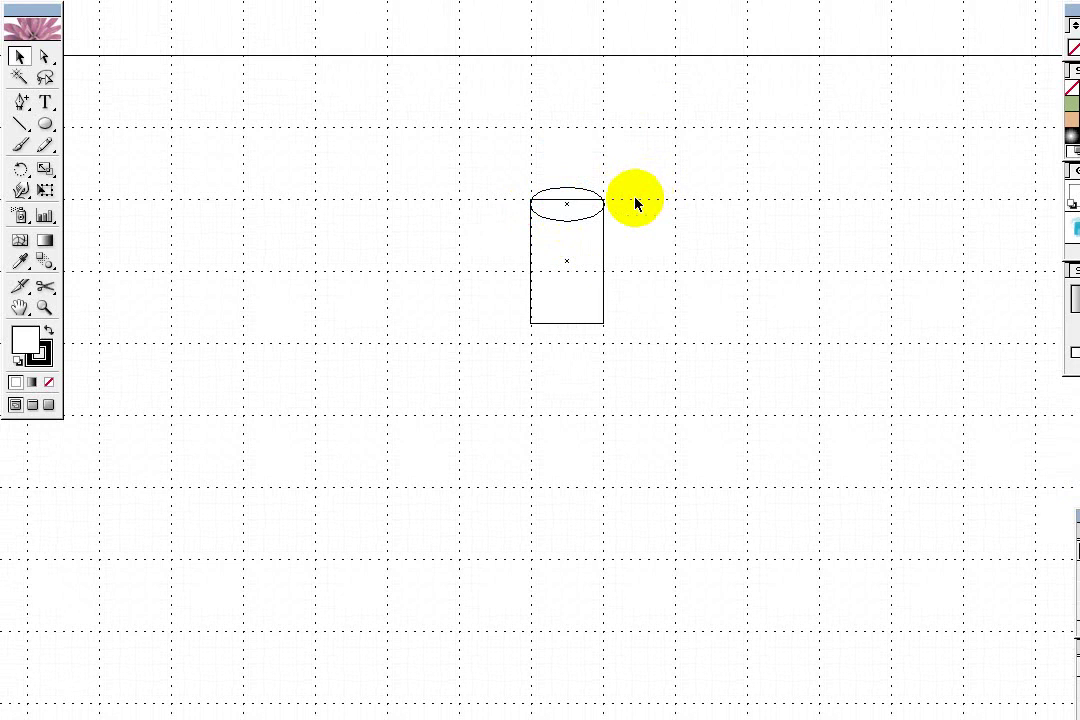
left_click(588, 217)
left_click(588, 217)
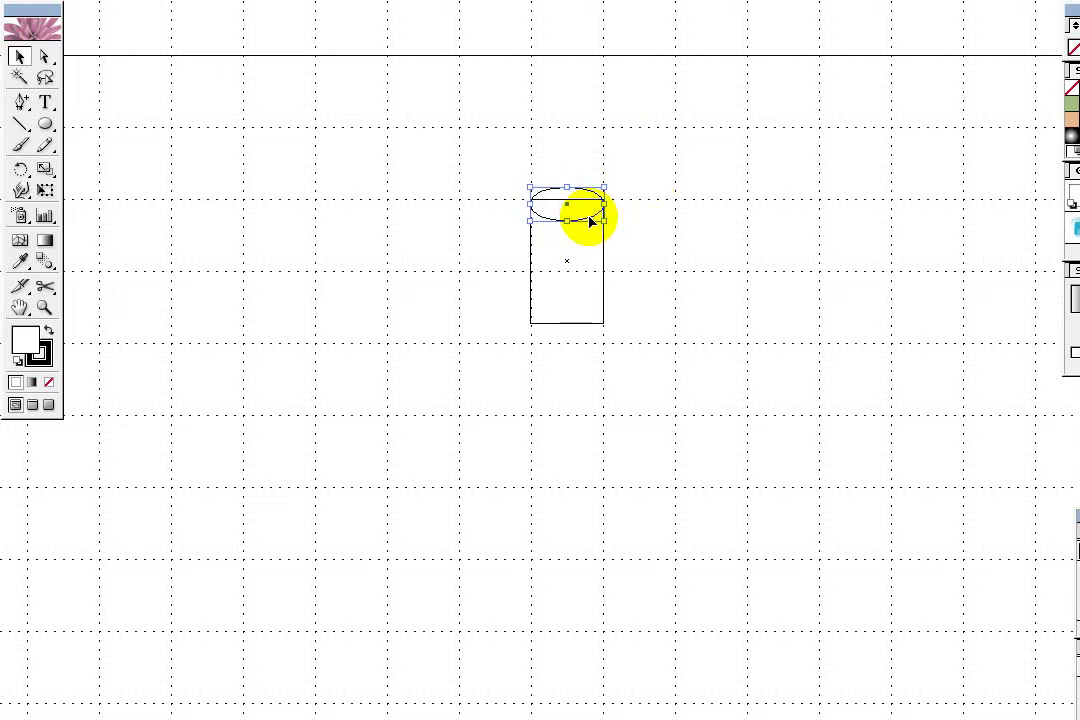
left_click(662, 193)
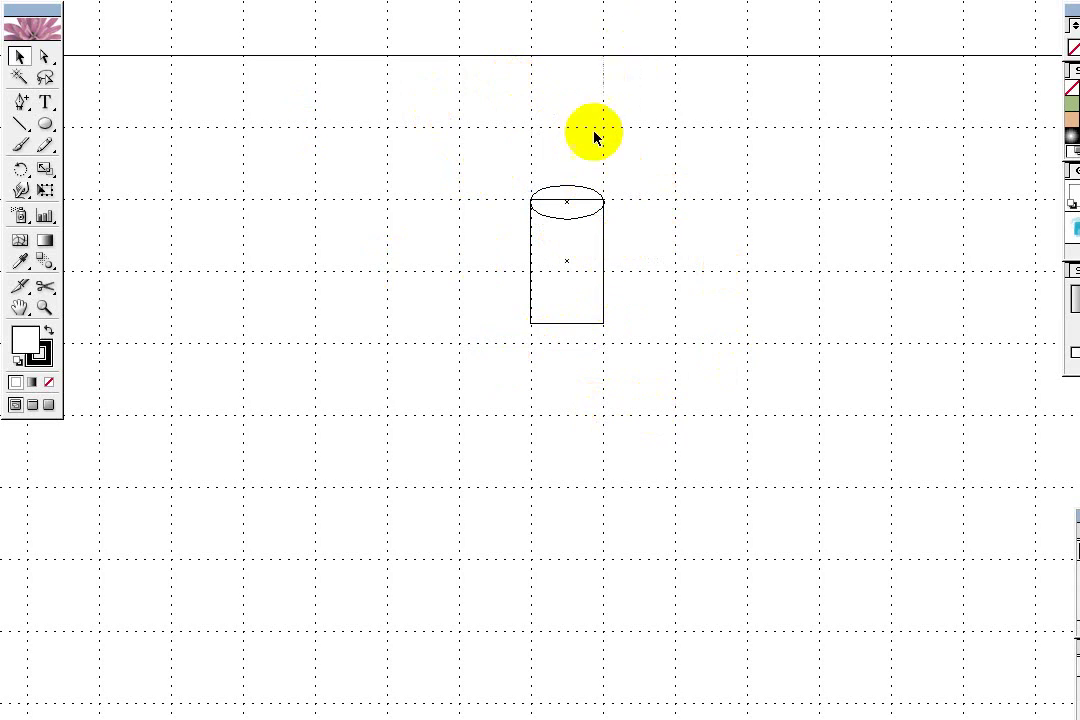
left_click(540, 205)
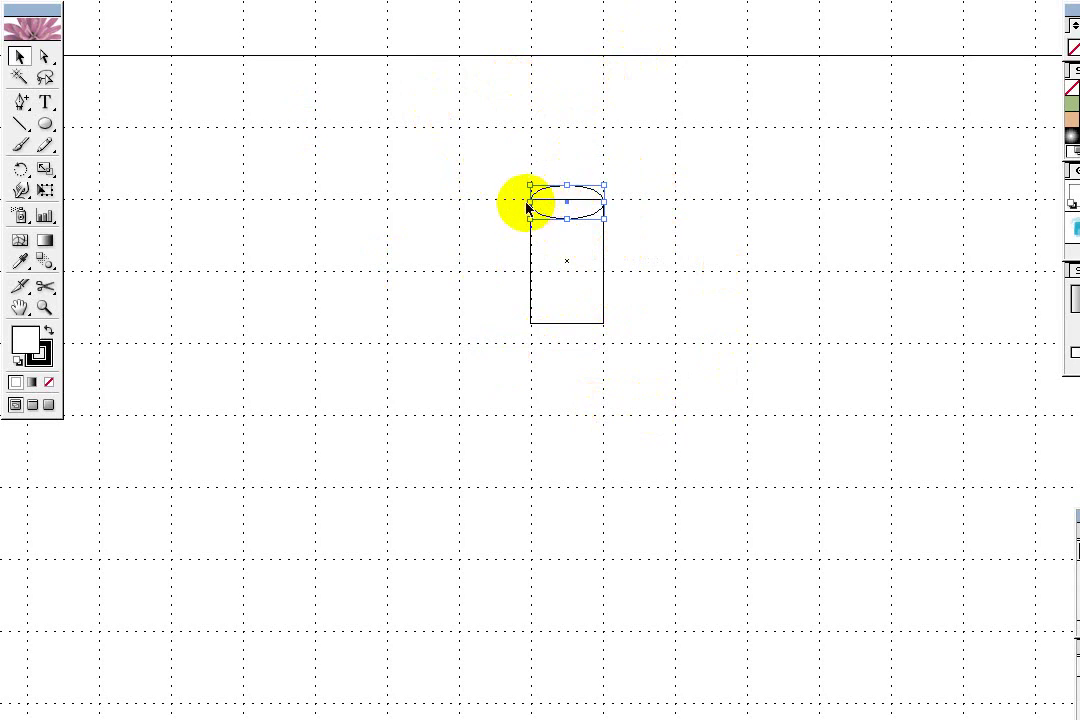
left_click(768, 165)
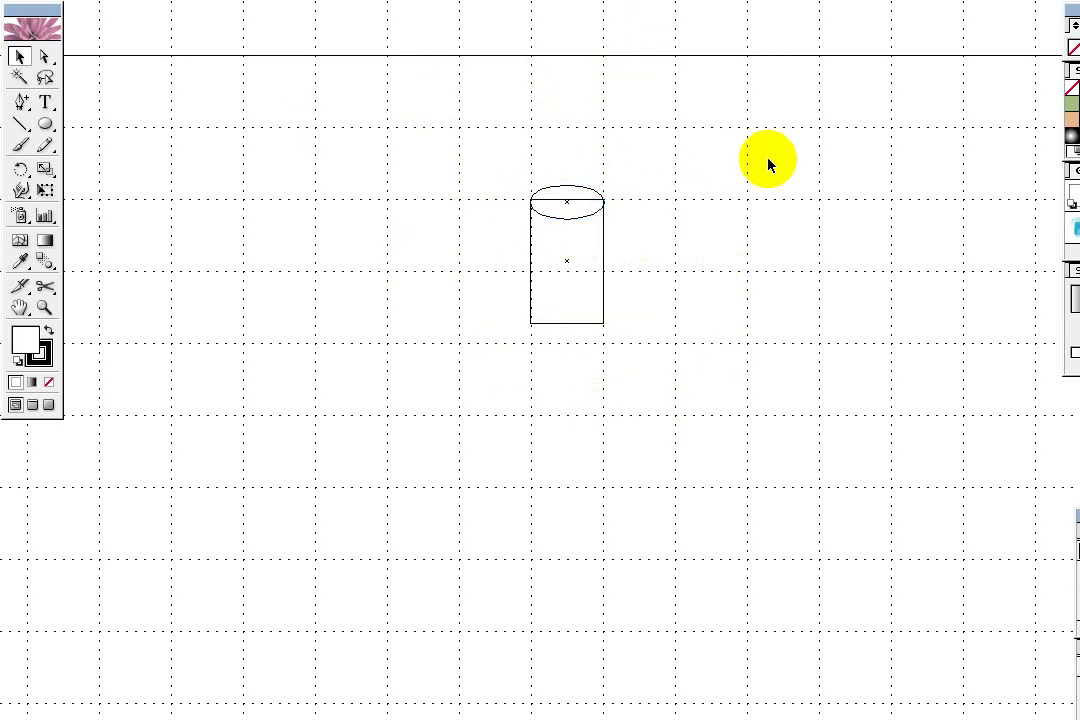
Return to Preview and Alt-drag a copy of the top ellipse downward
key("ctrl+y")
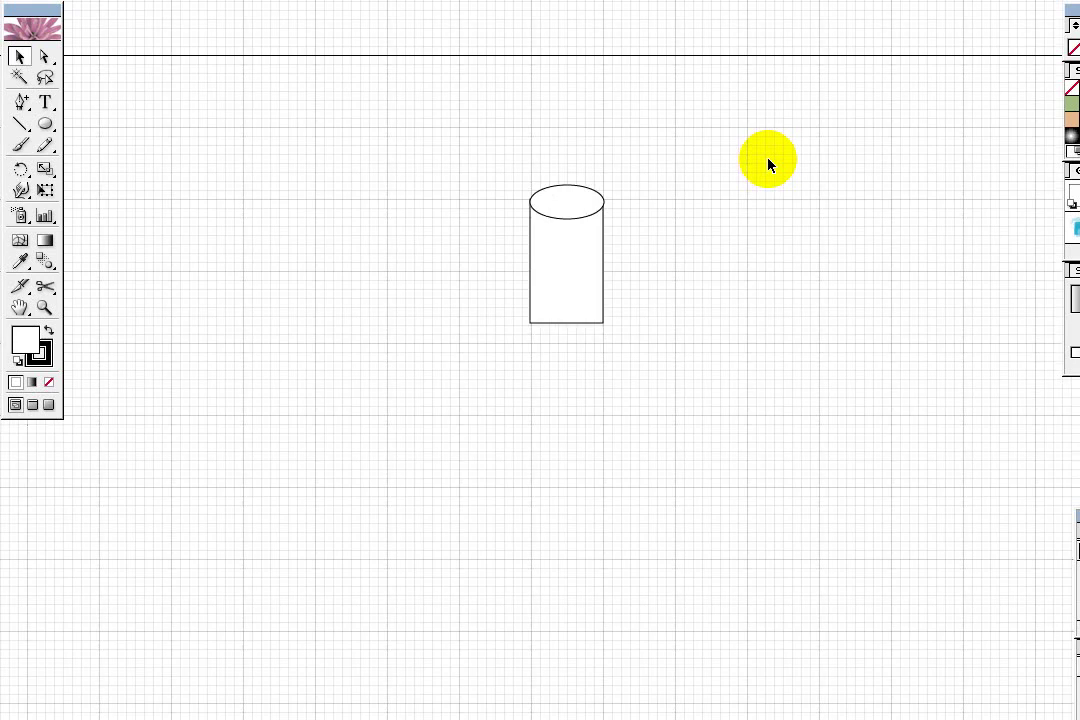
left_click(591, 219)
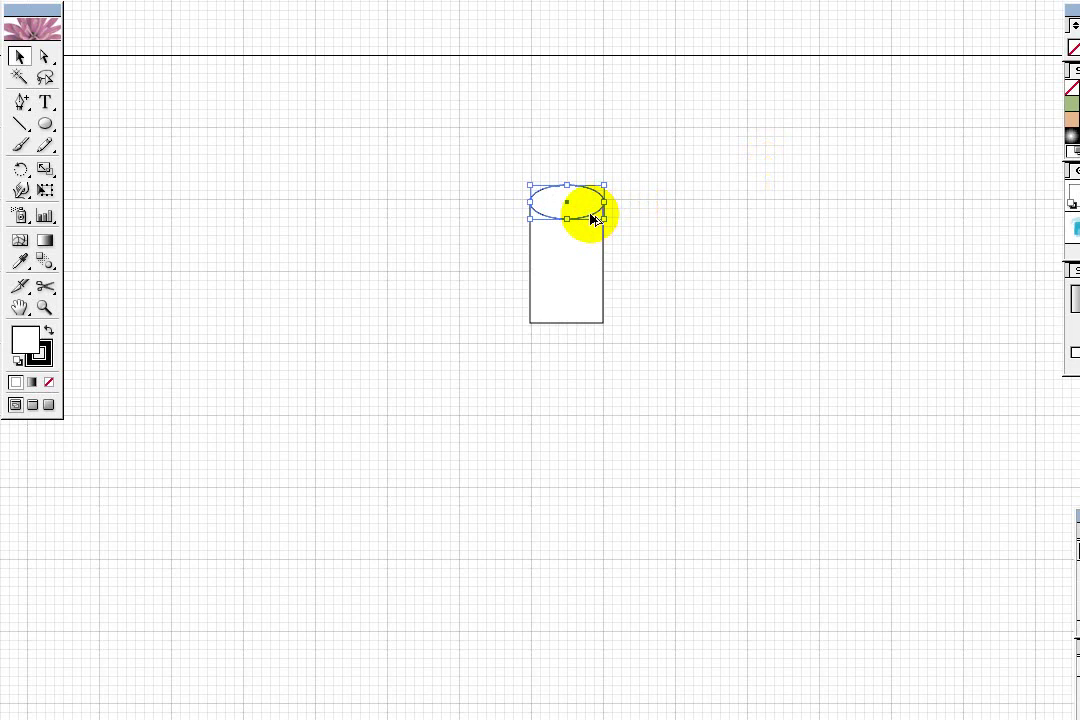
left_click_drag(591, 219, 591, 336)
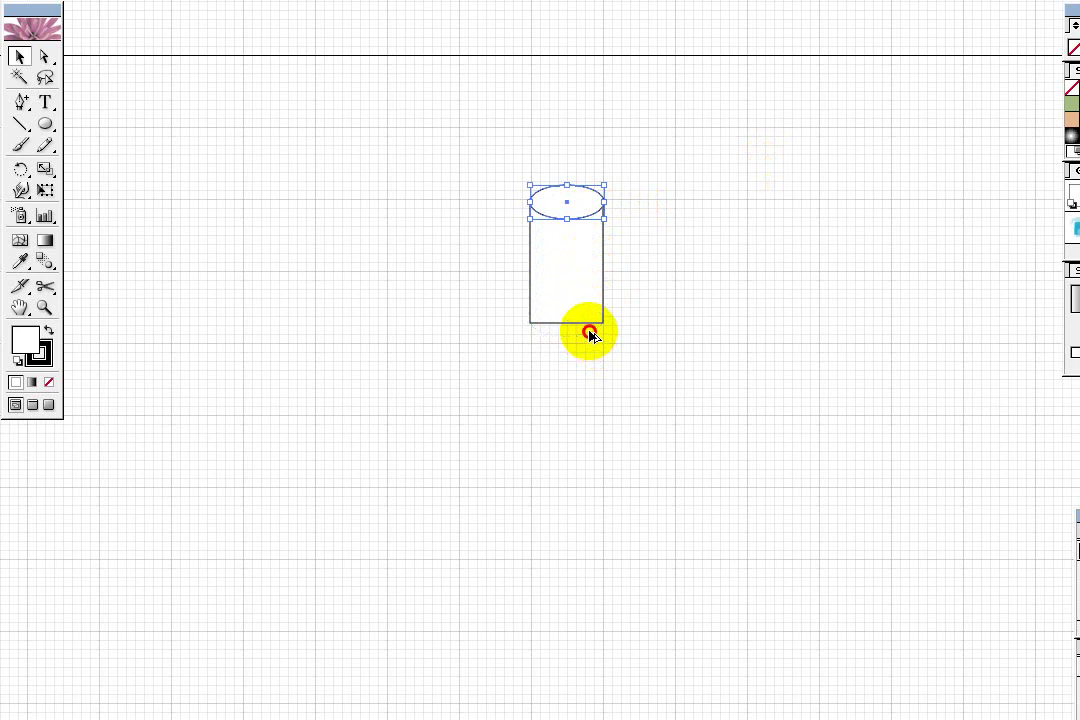
Drop the ellipse copy on the rectangle's bottom edge and nudge it into alignment
left_click_drag(590, 334, 591, 338)
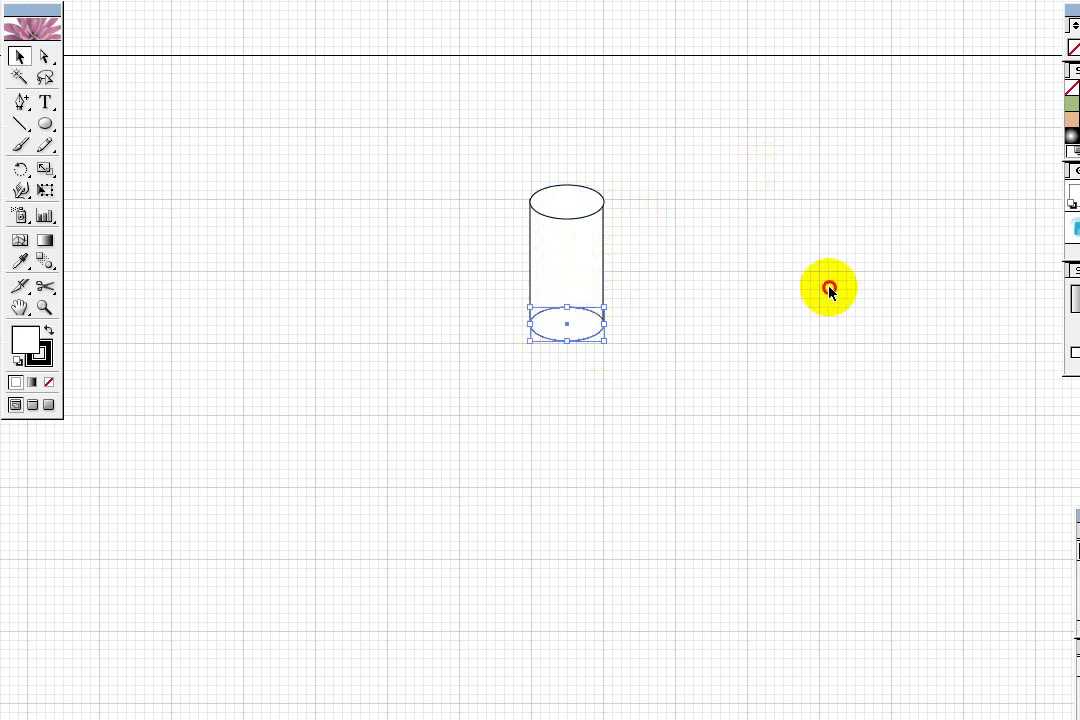
left_click(829, 289)
left_click(557, 342)
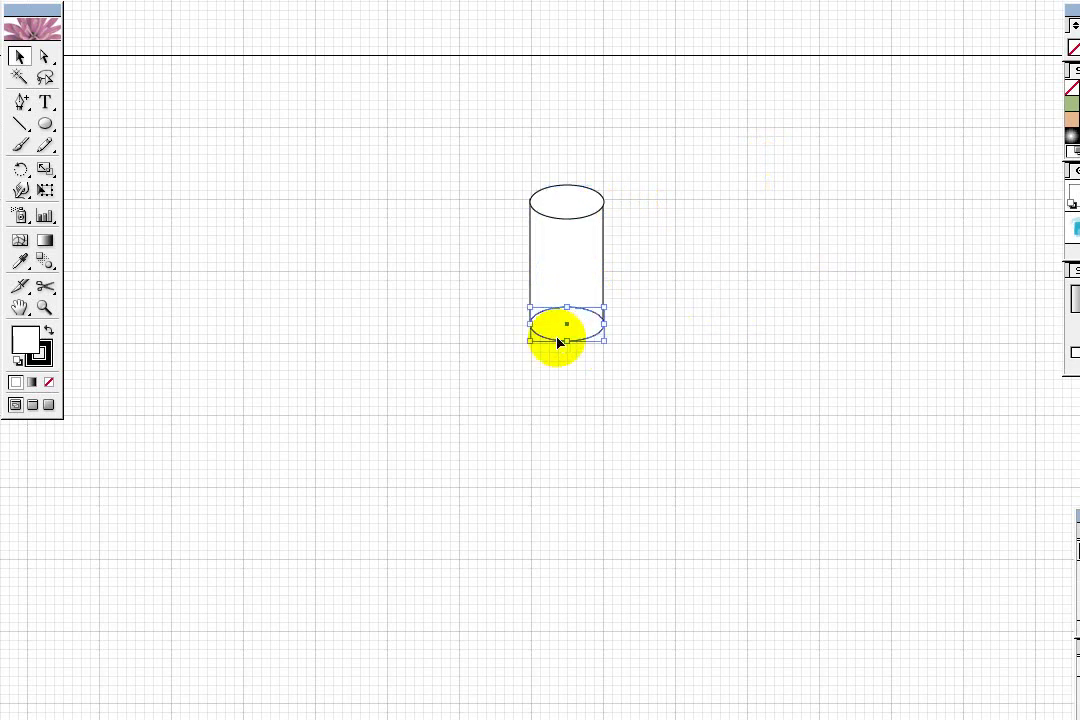
left_click_drag(558, 341, 557, 340)
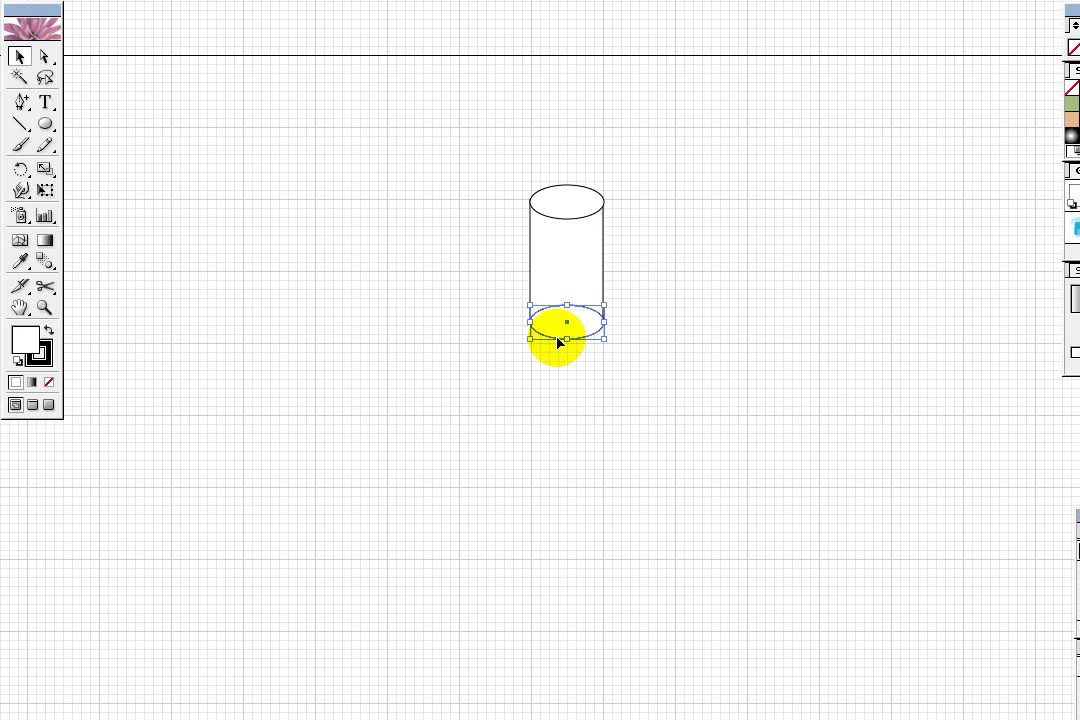
left_click(630, 326)
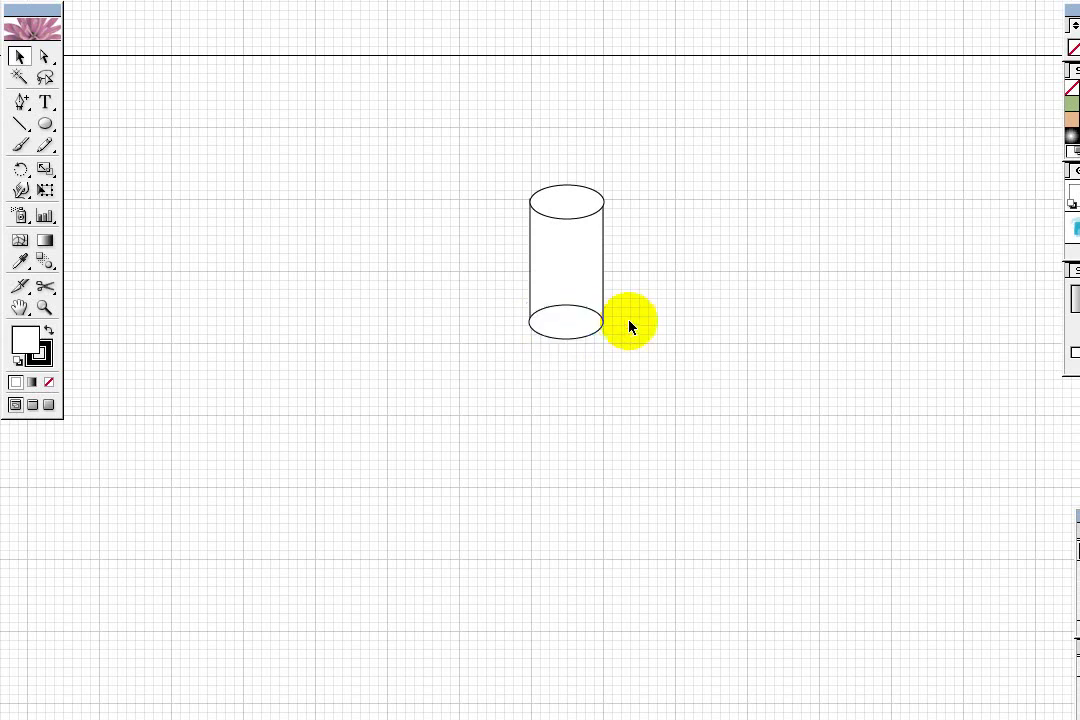
left_click(581, 338)
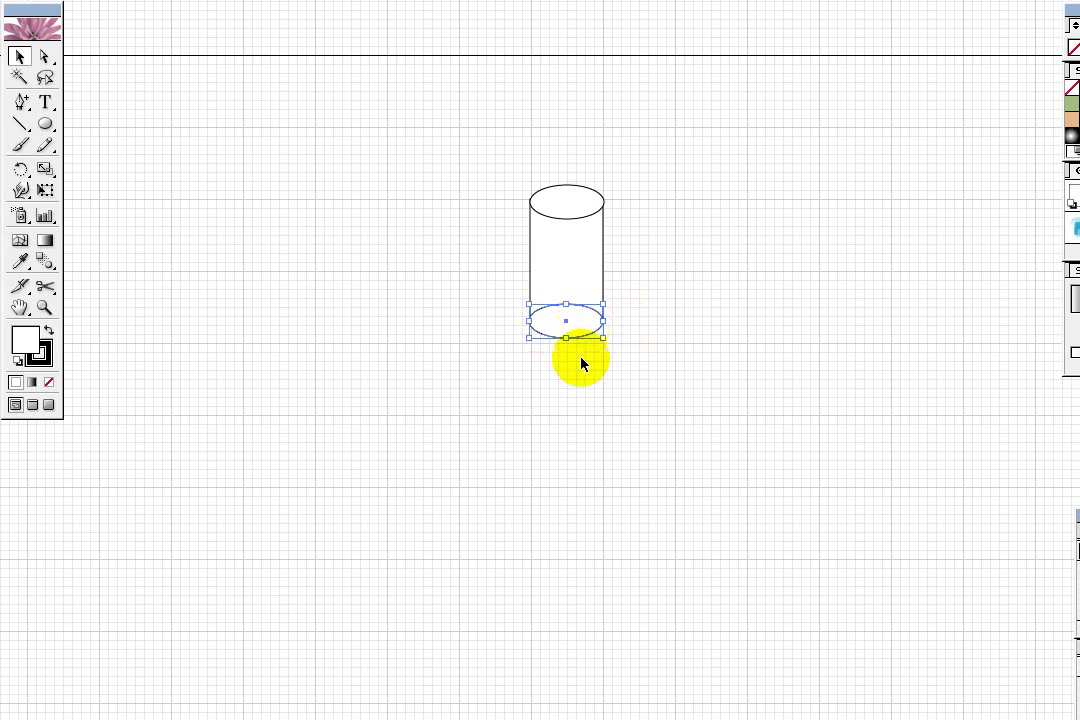
key("Up")
left_click(477, 707)
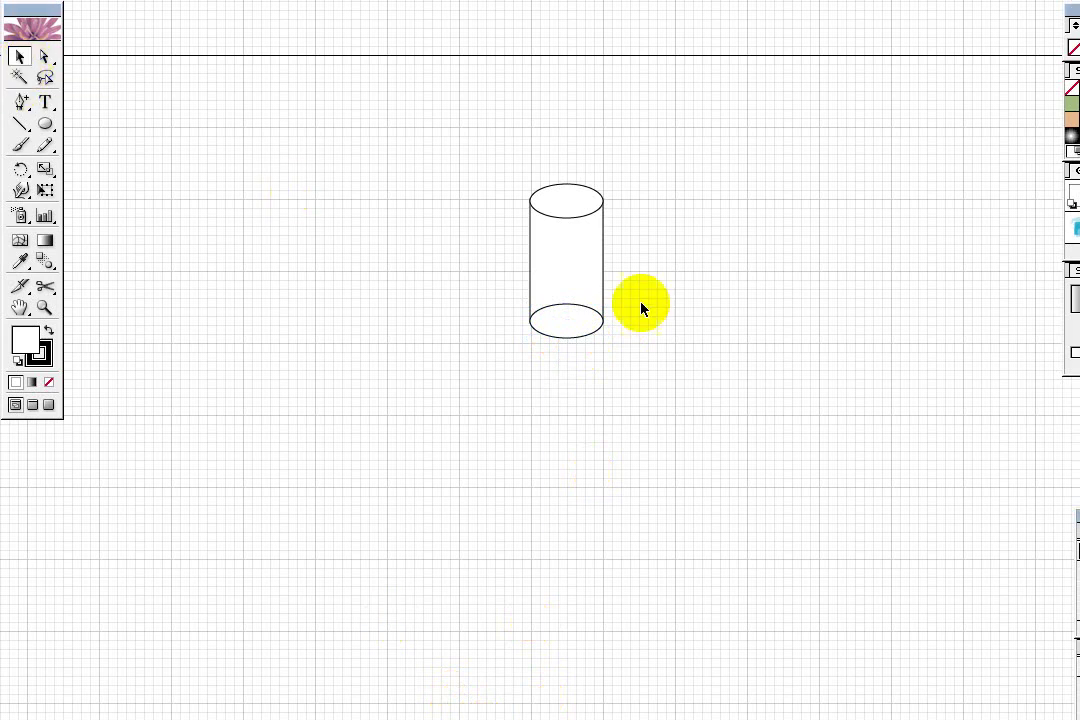
Marquee-select the rectangle plus both top and bottom ellipses
left_click(603, 280)
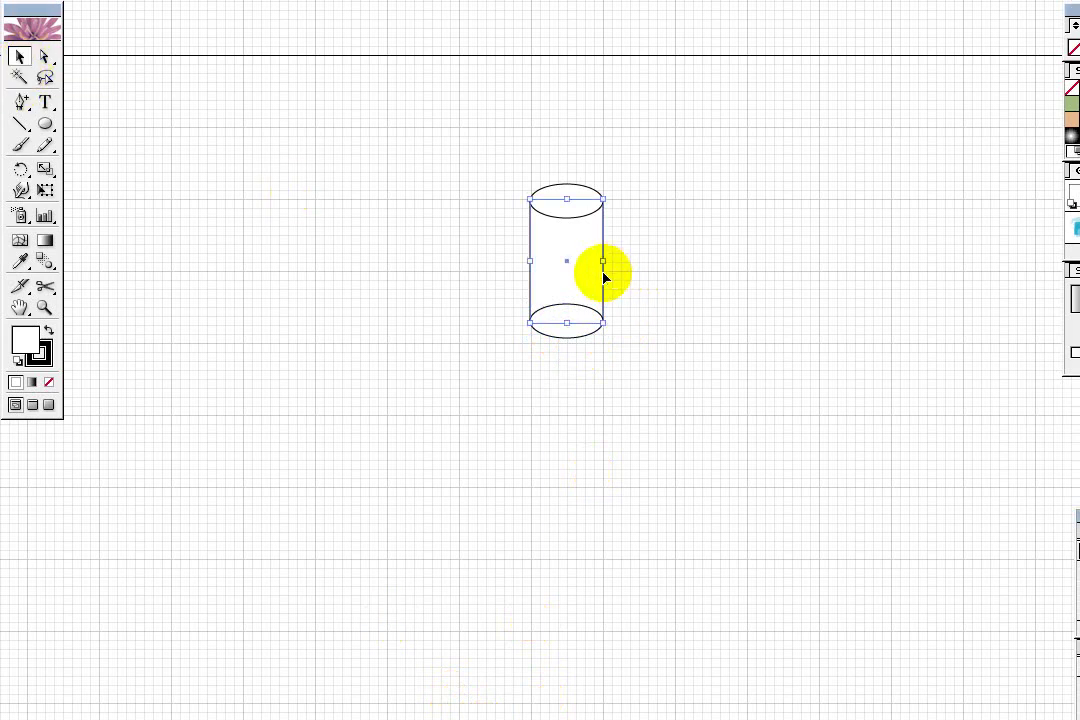
left_click(582, 322)
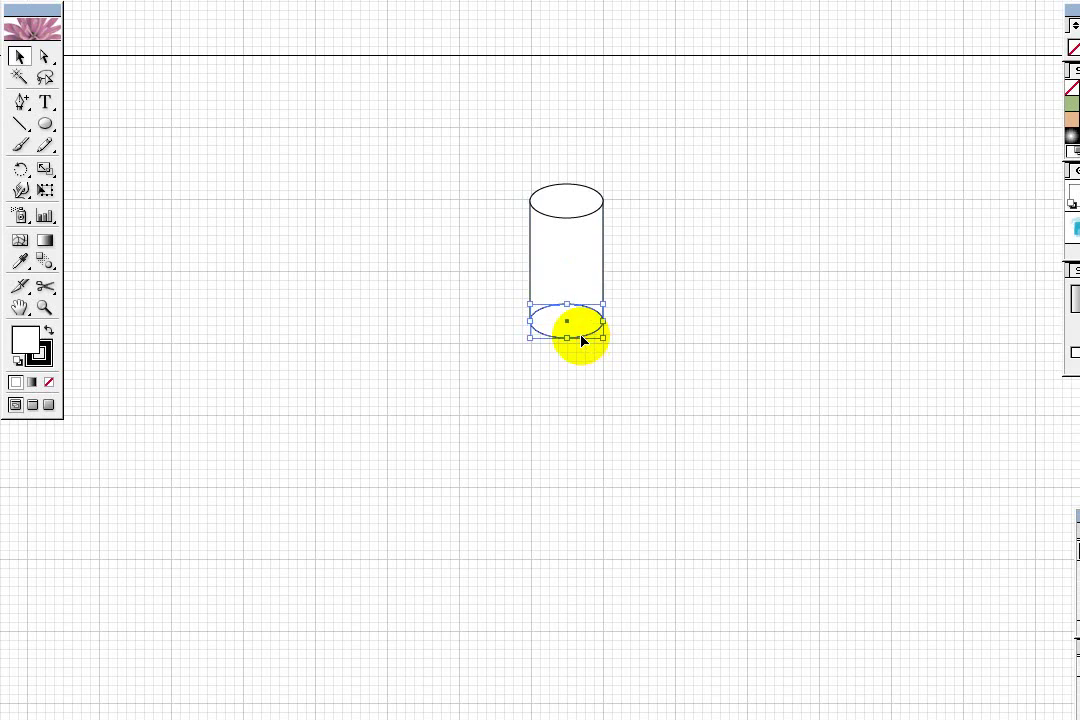
key("ctrl+shift+a")
left_click(603, 238)
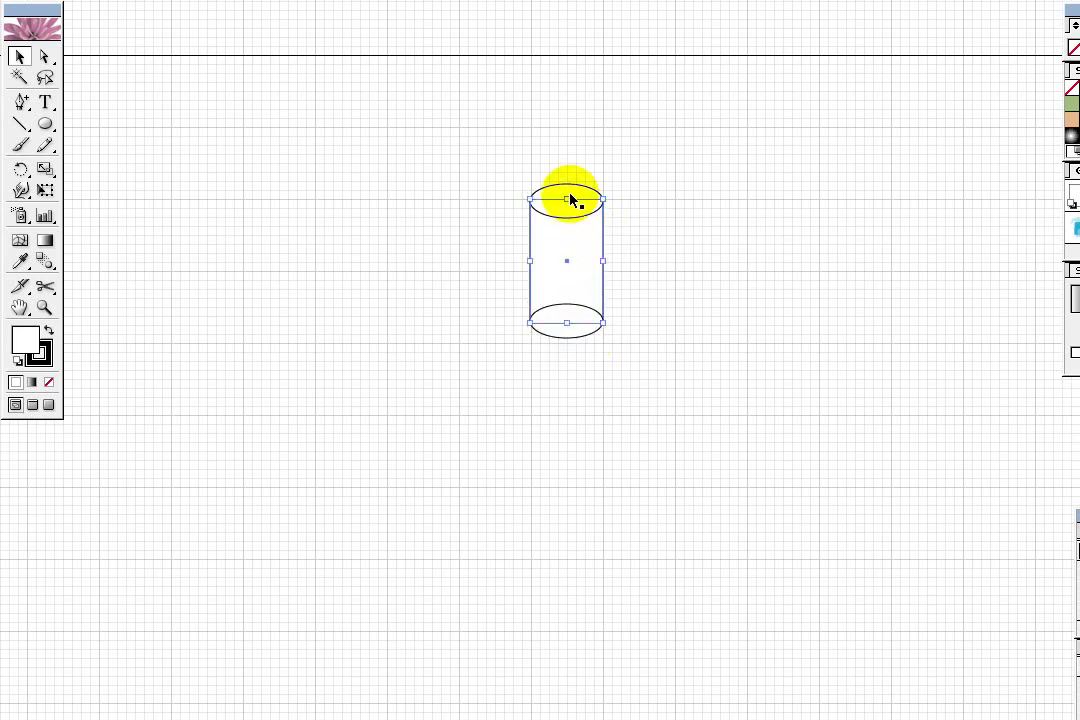
left_click(632, 262)
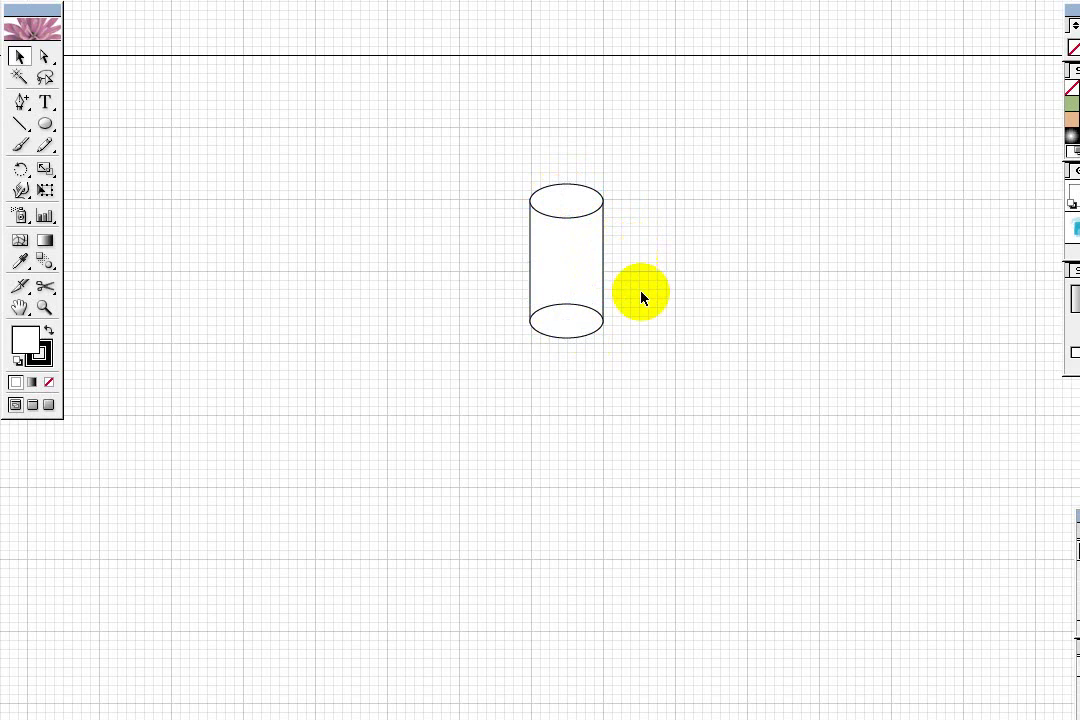
mouse_move(627, 280)
left_mouse_down()
mouse_move(591, 304)
mouse_move(578, 352)
left_mouse_up()
left_click(578, 352)
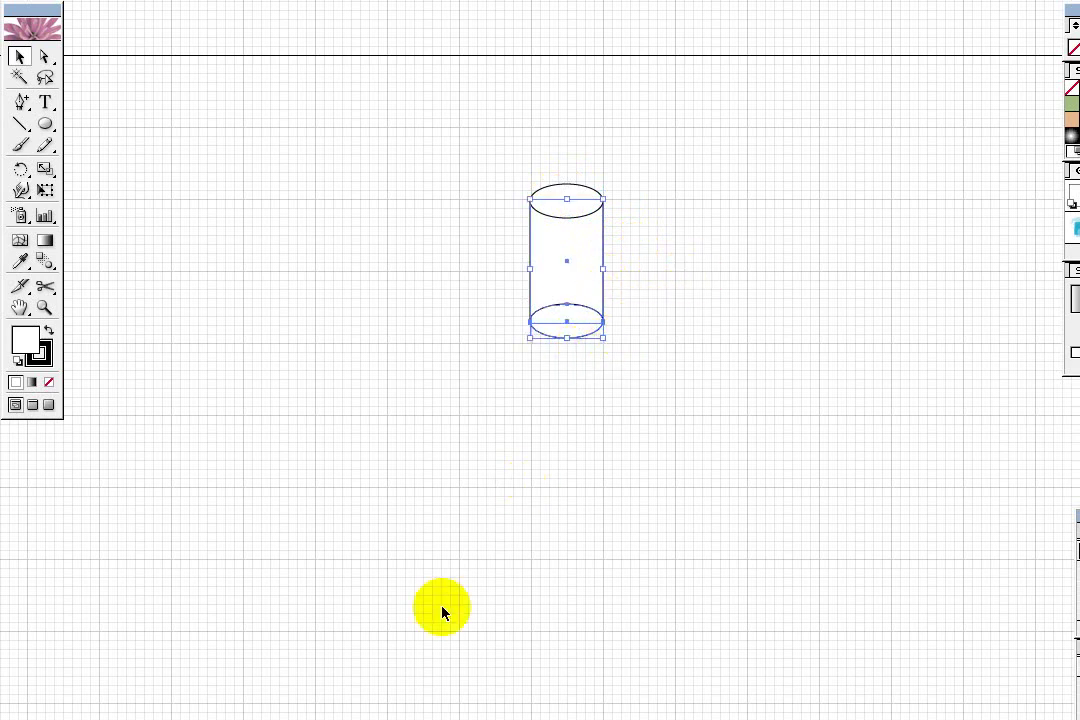
Cycle the floating palette's Transform, Align and Pathfinder tabs and reposition the panel
left_click_drag(190, 651, 217, 559)
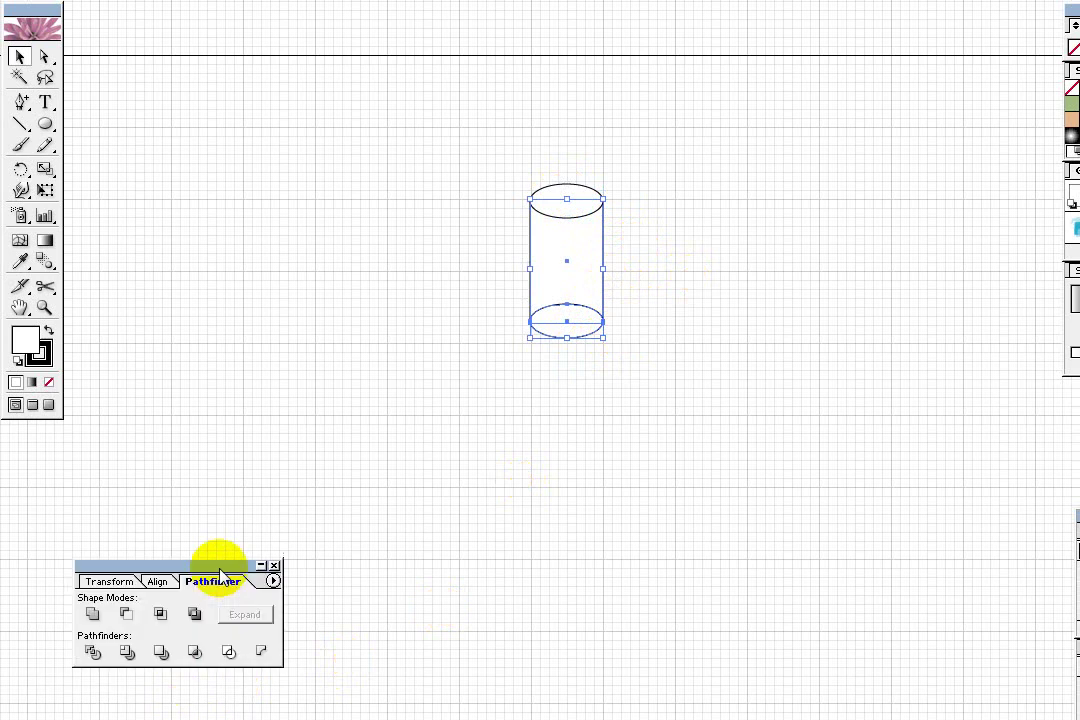
left_click(105, 582)
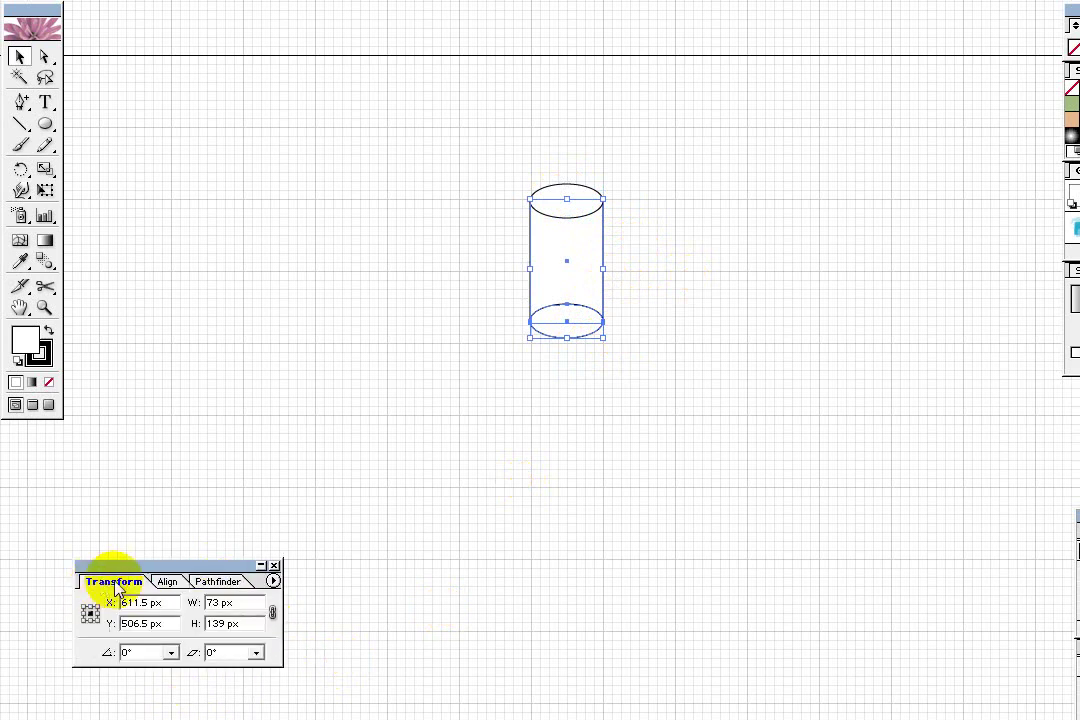
left_click(163, 582)
left_click(208, 584)
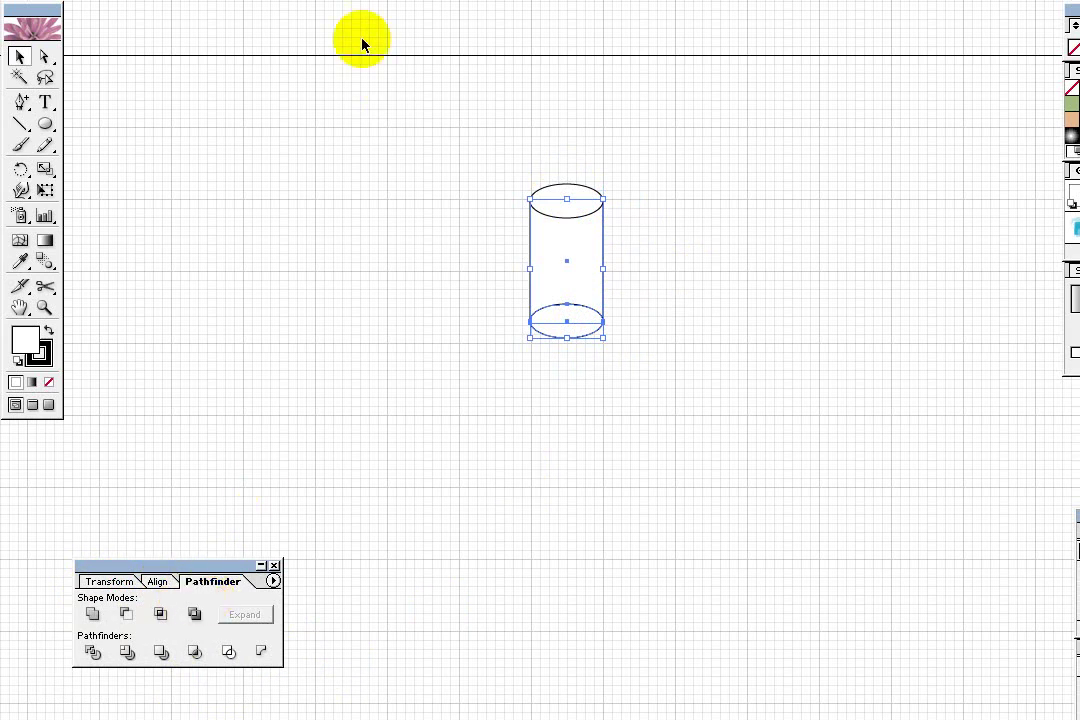
left_click(330, 0)
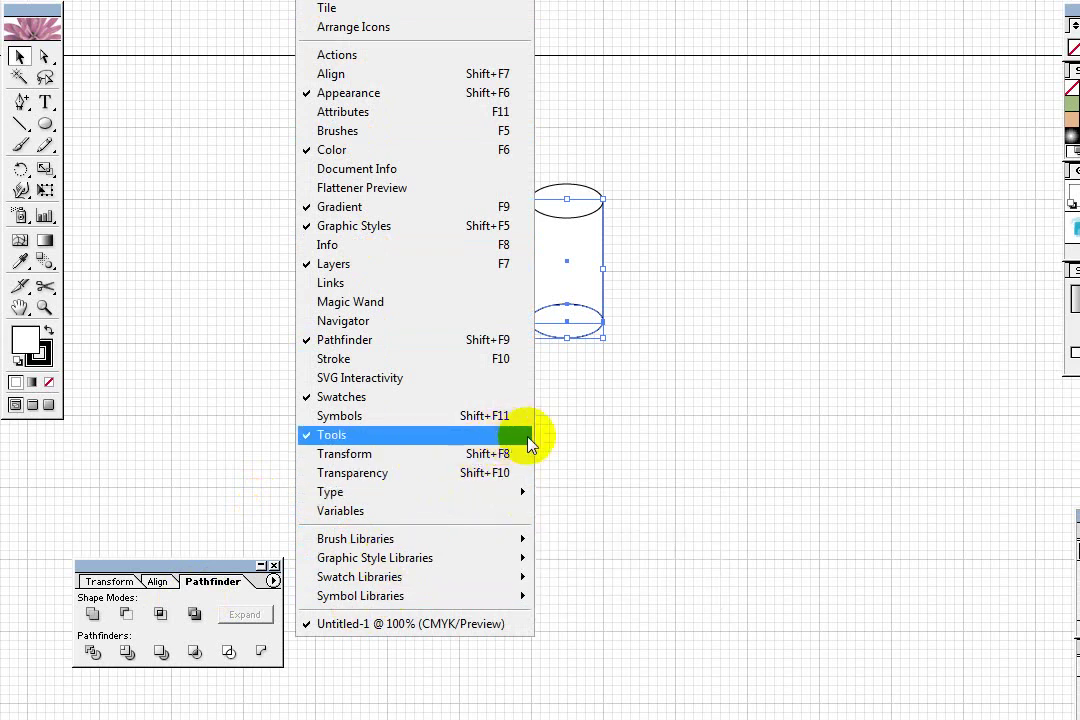
left_click(595, 436)
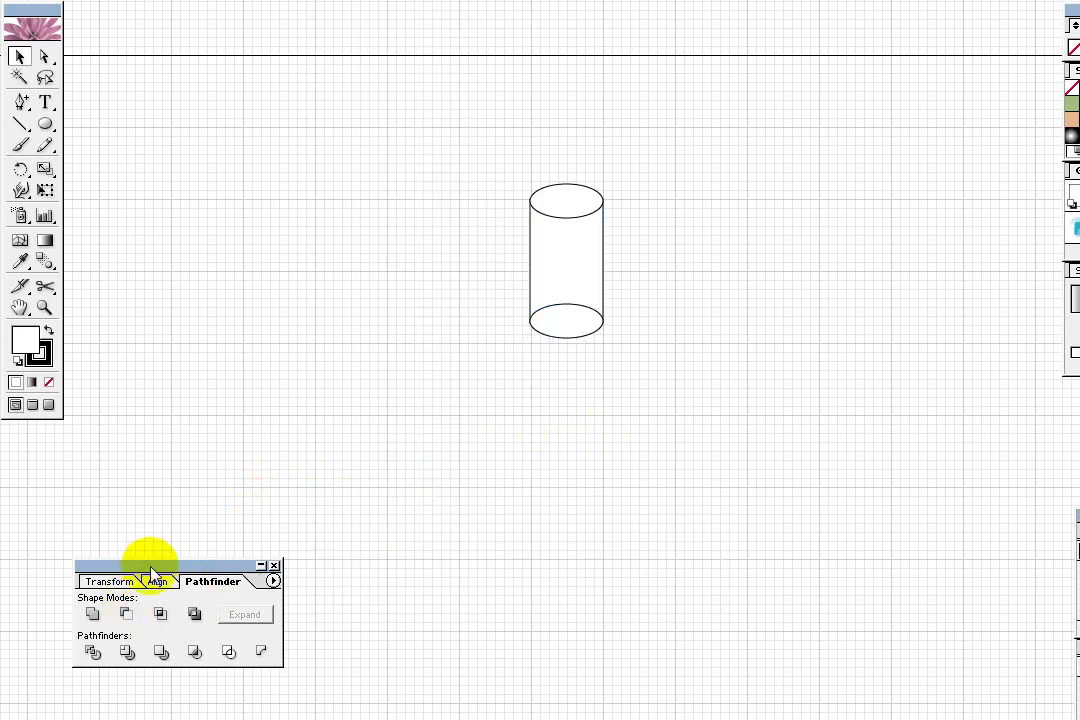
left_click_drag(152, 573, 196, 551)
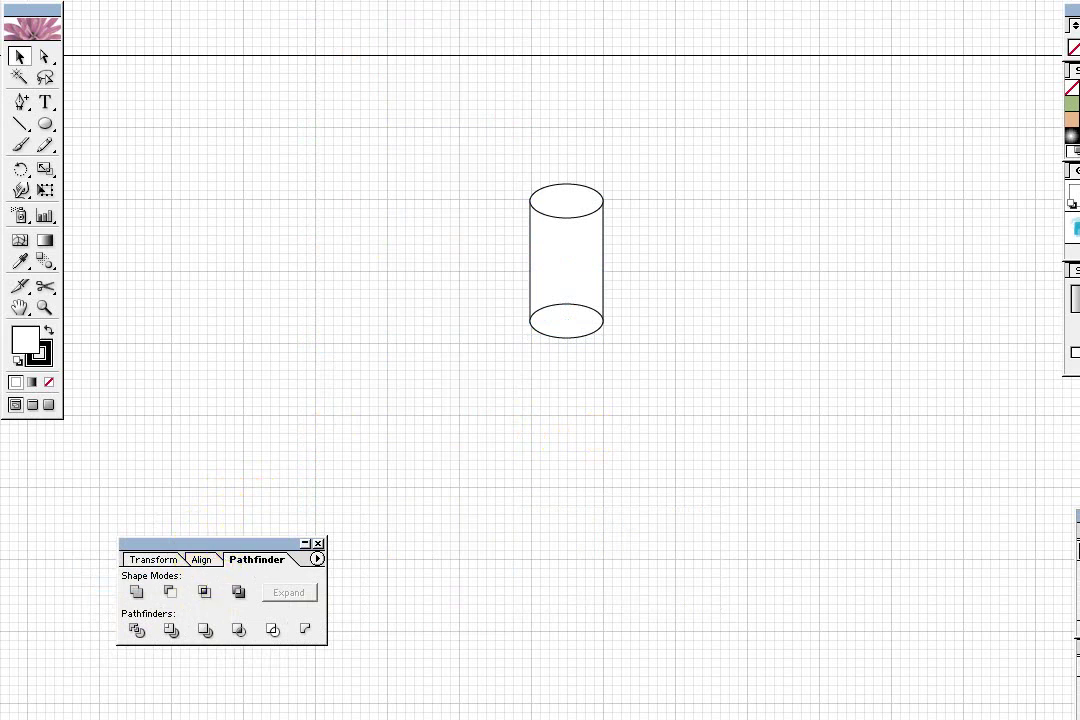
Toggle the toolbox off and on, then show Pathfinder via the Window menu
left_click(330, 0)
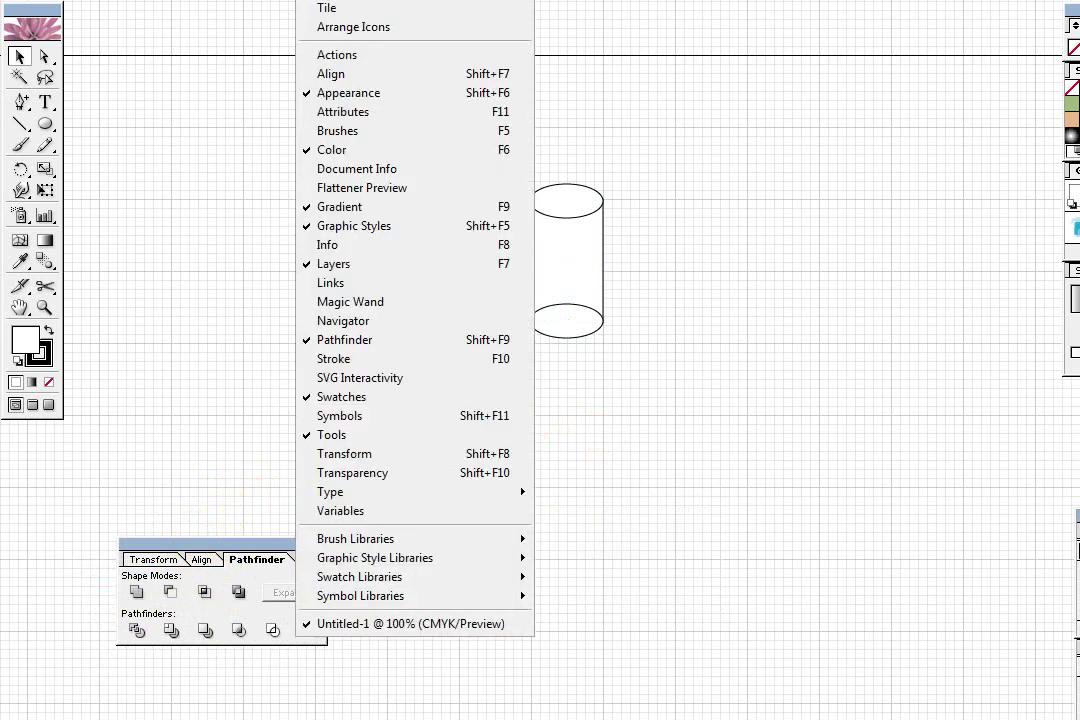
left_click(357, 434)
left_click(330, 0)
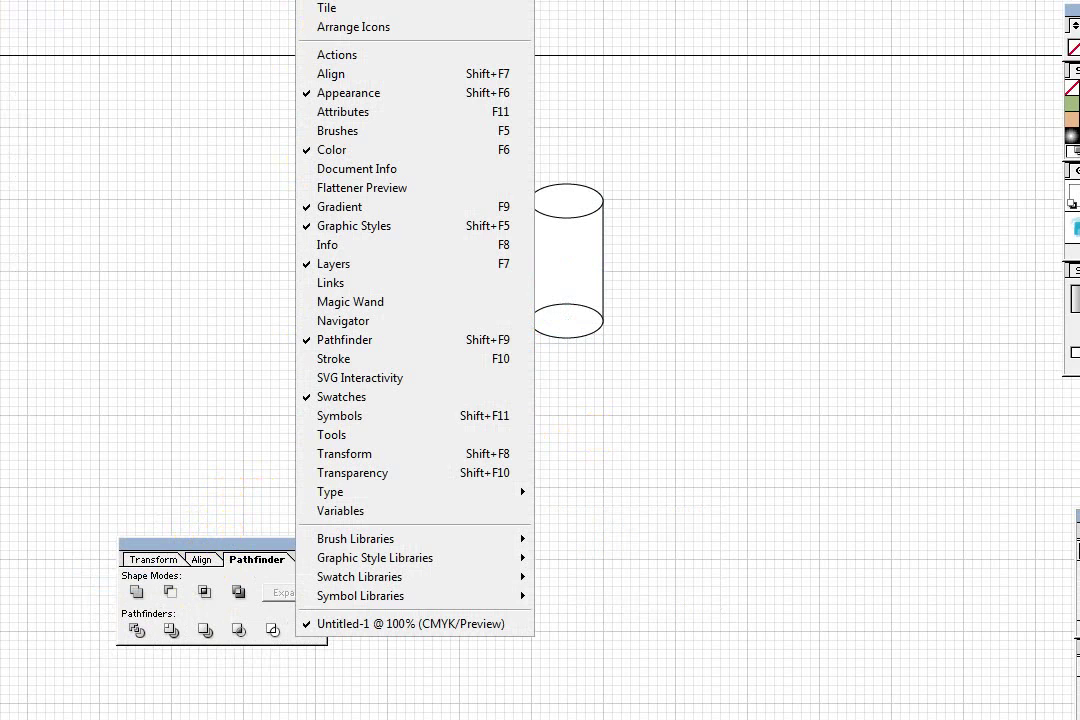
left_click(331, 434)
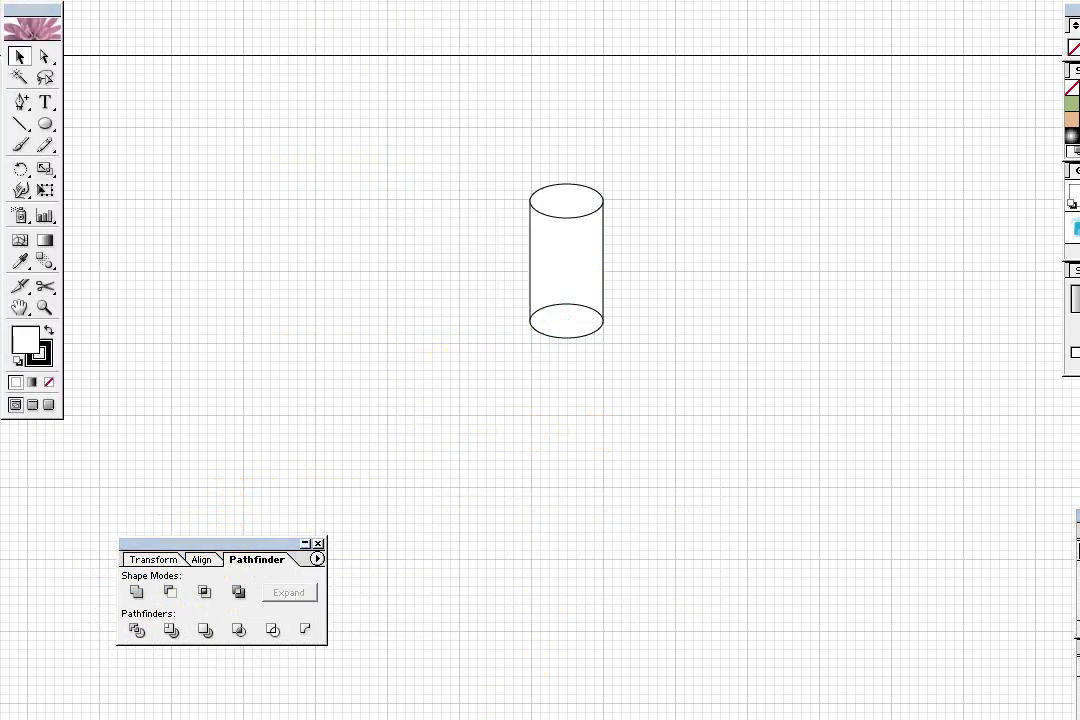
left_click(204, 559)
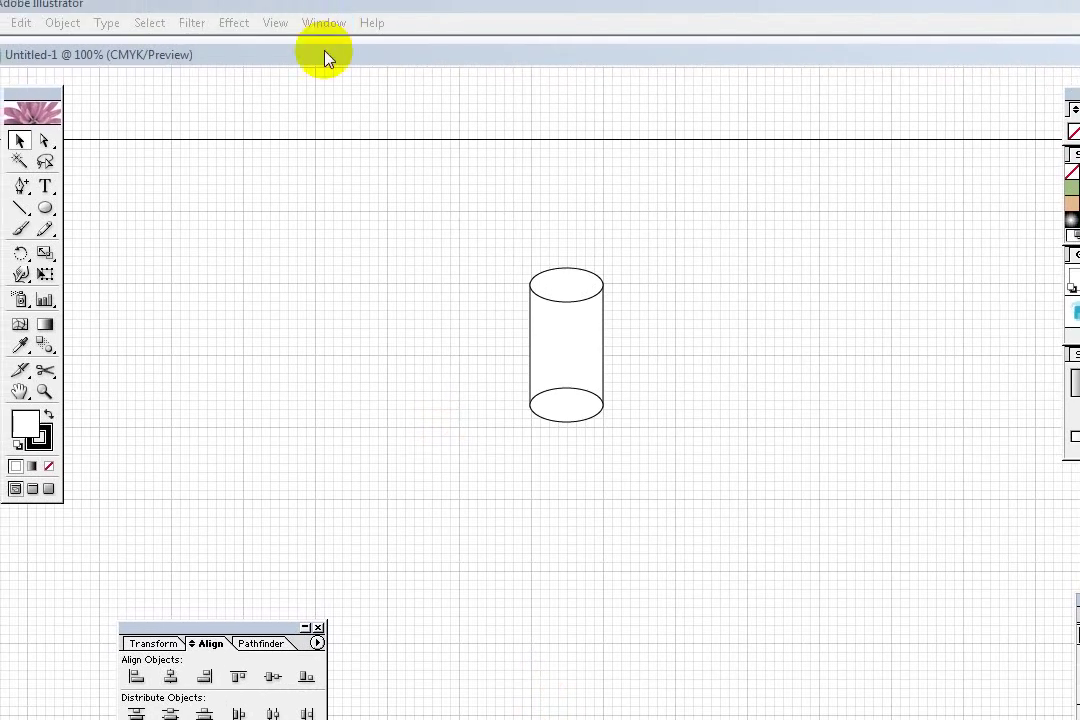
left_click(323, 23)
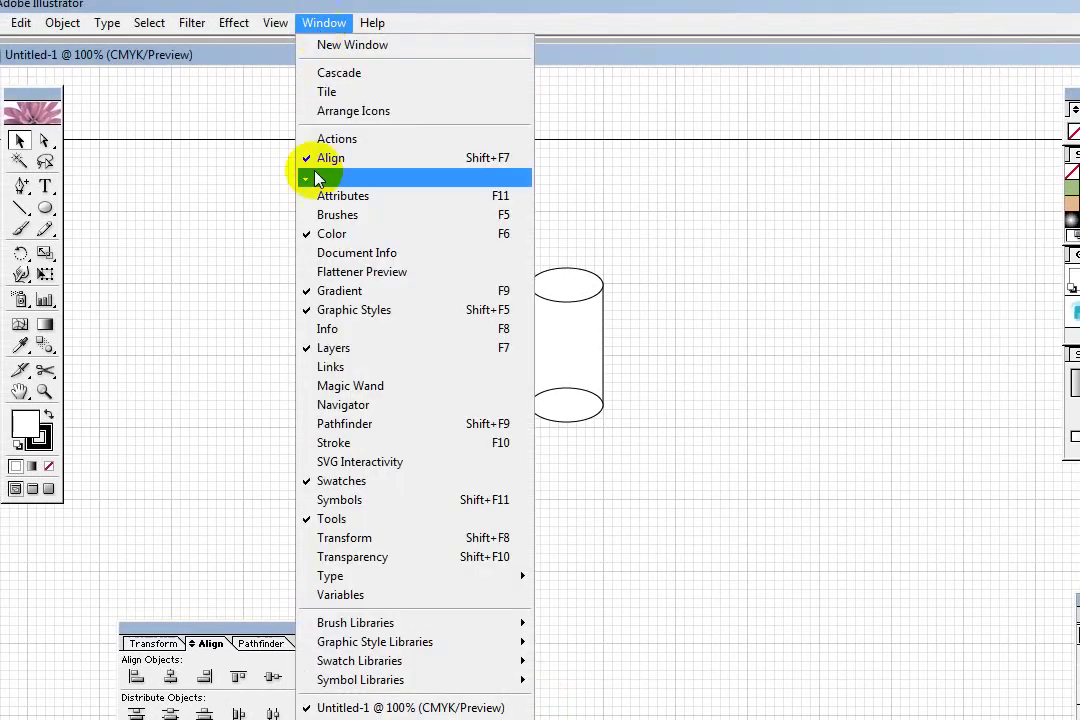
left_click(378, 426)
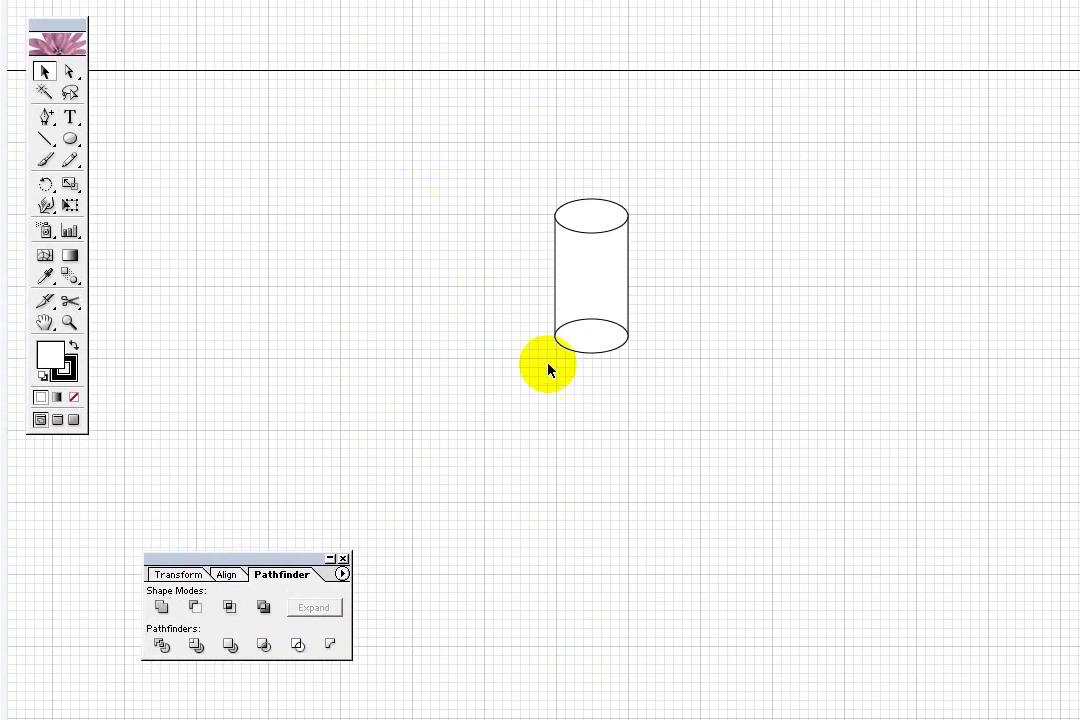
Merge the rectangle and bottom ellipse with Pathfinder's Add to shape area
left_click_drag(663, 296, 614, 363)
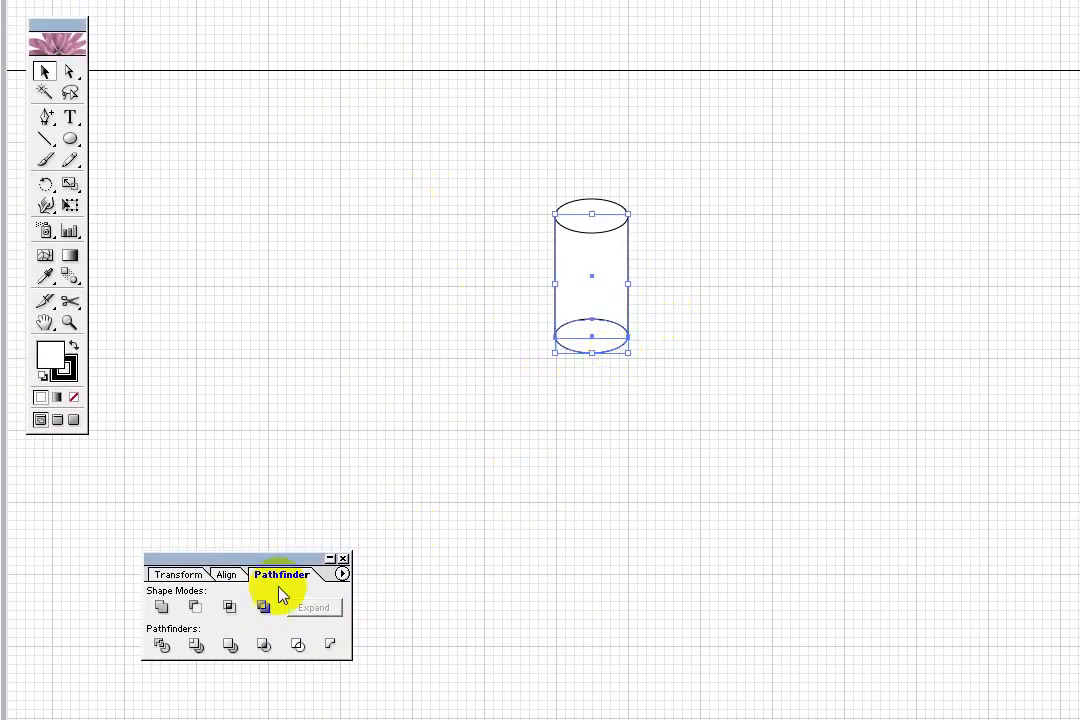
left_click(161, 607)
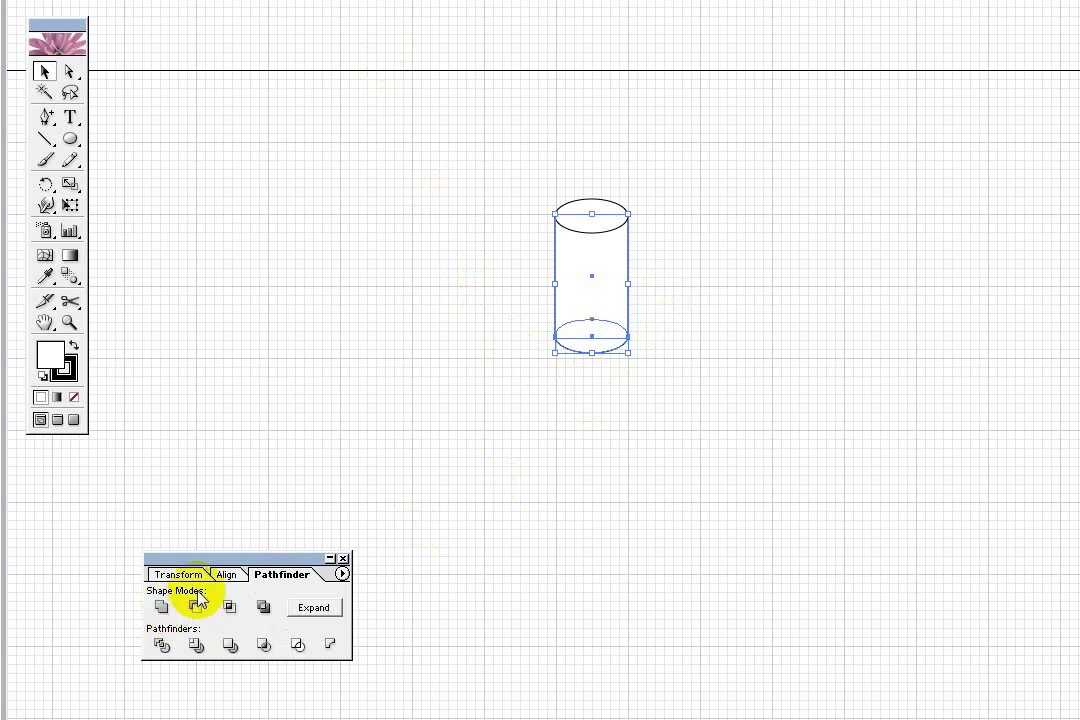
left_click(723, 333)
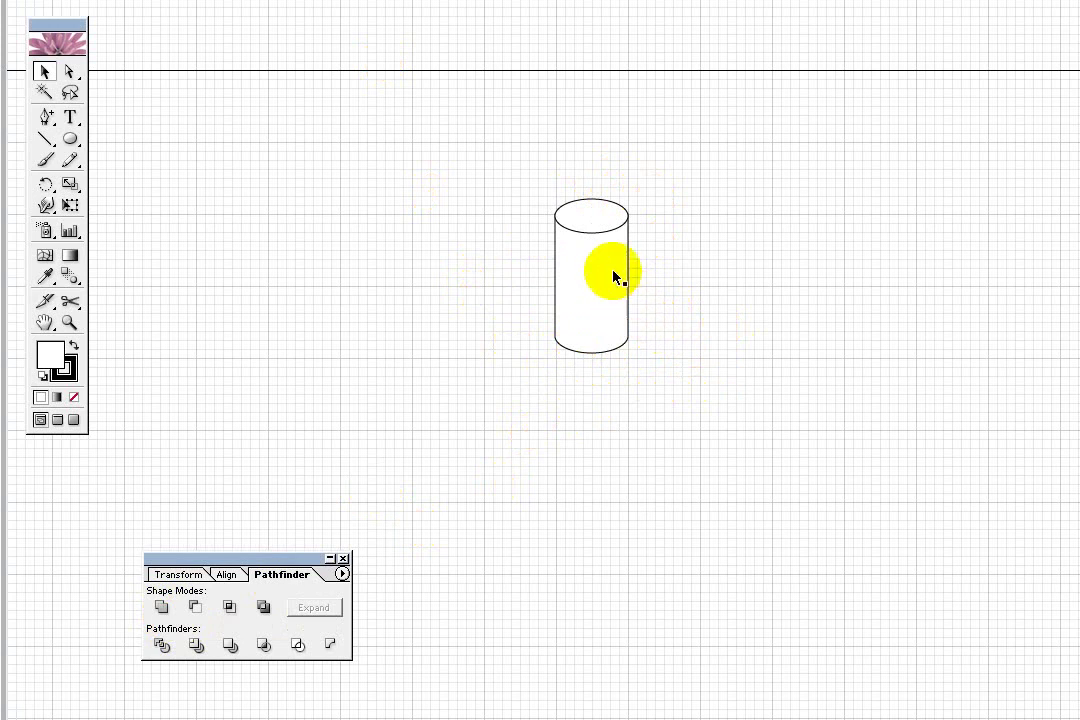
Zoom in on the top ellipse and switch to the Direct Selection tool
left_click(600, 234)
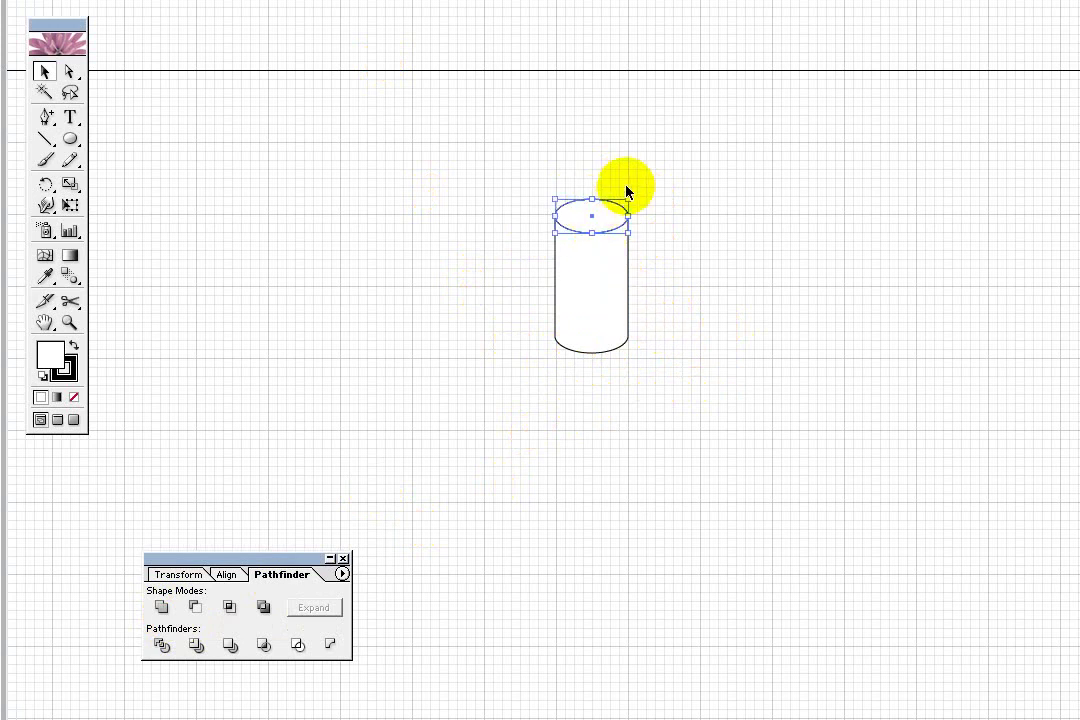
left_click(627, 190)
left_click(603, 235)
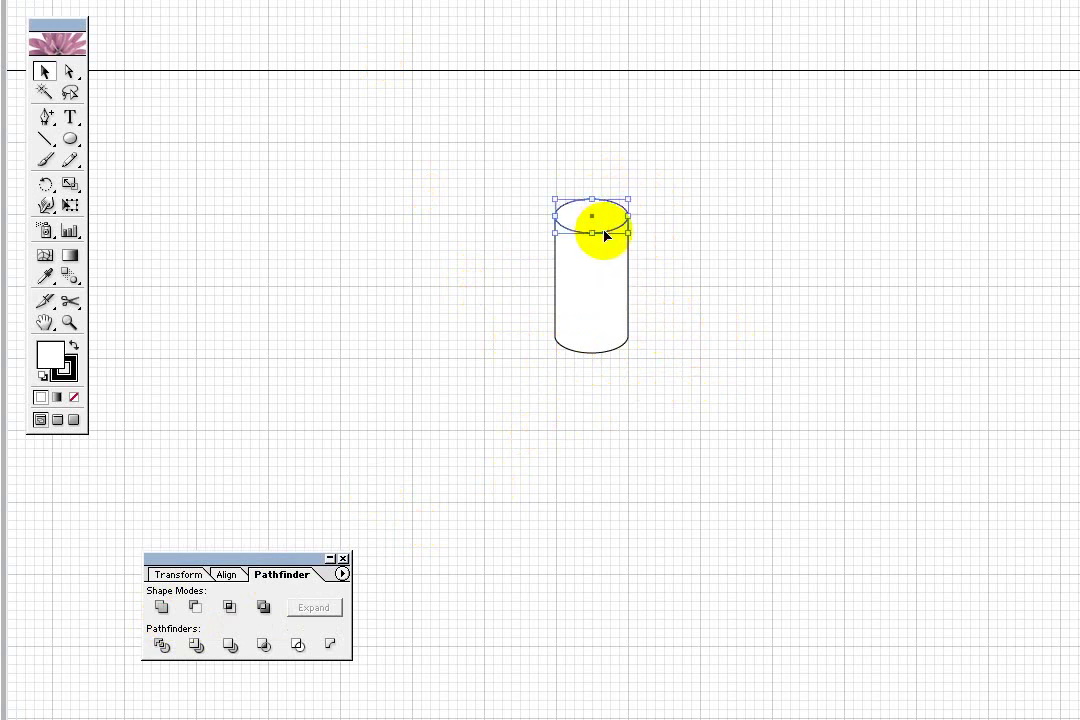
key("ctrl+plus")
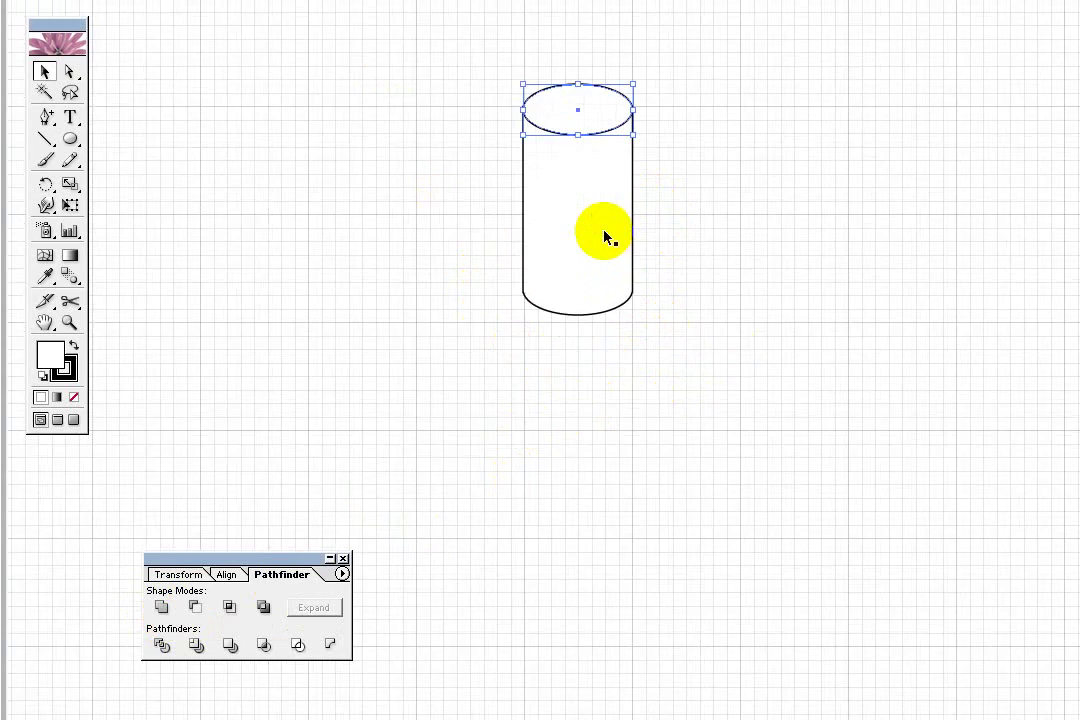
left_click(753, 135)
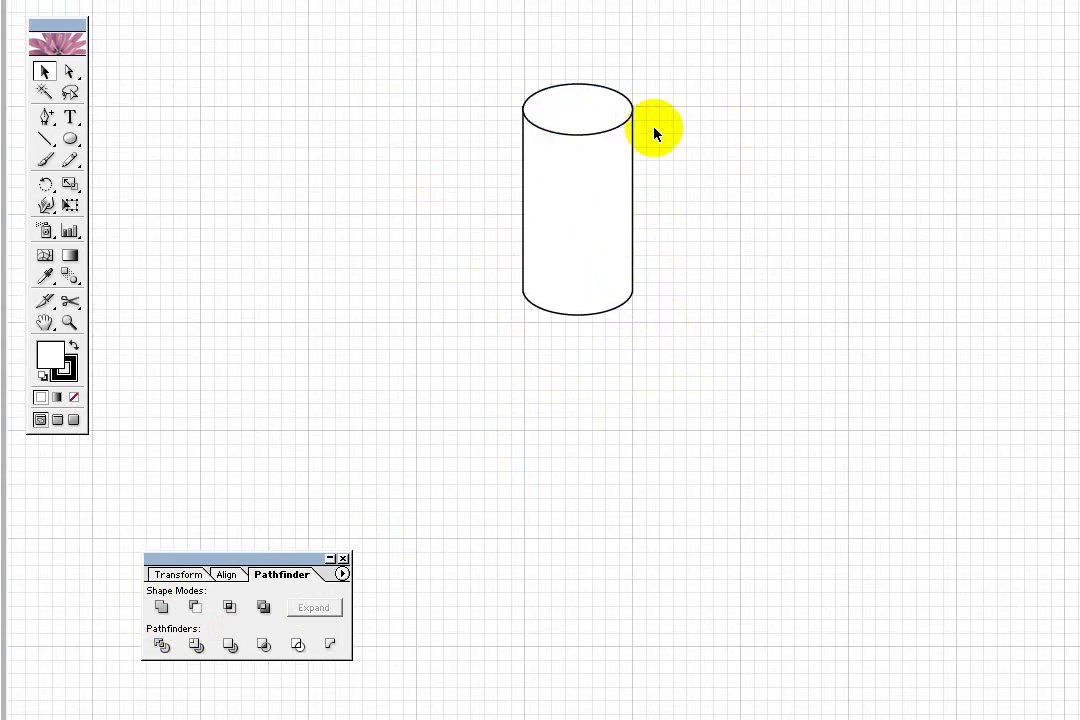
left_click(618, 133)
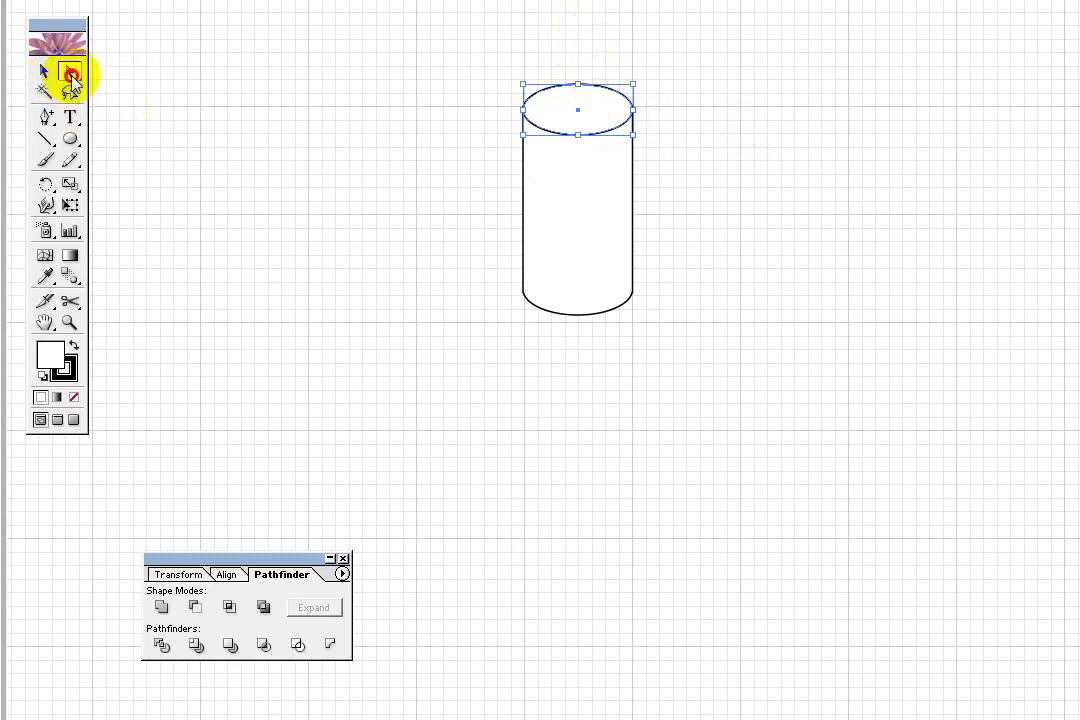
left_click(70, 72)
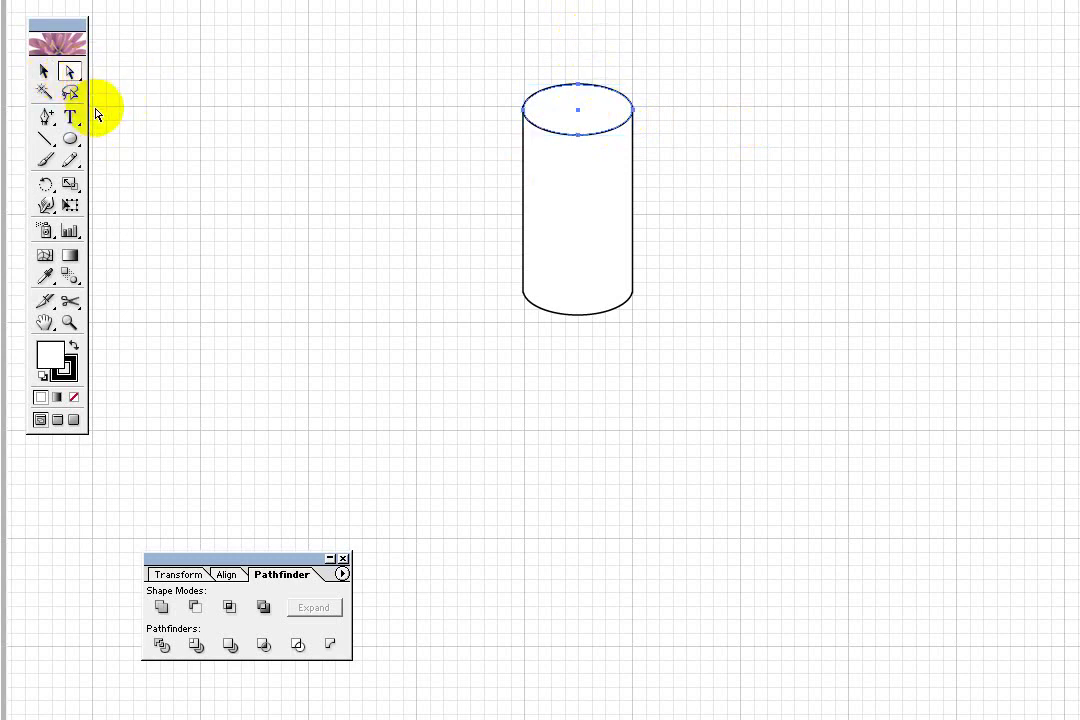
left_click(72, 73)
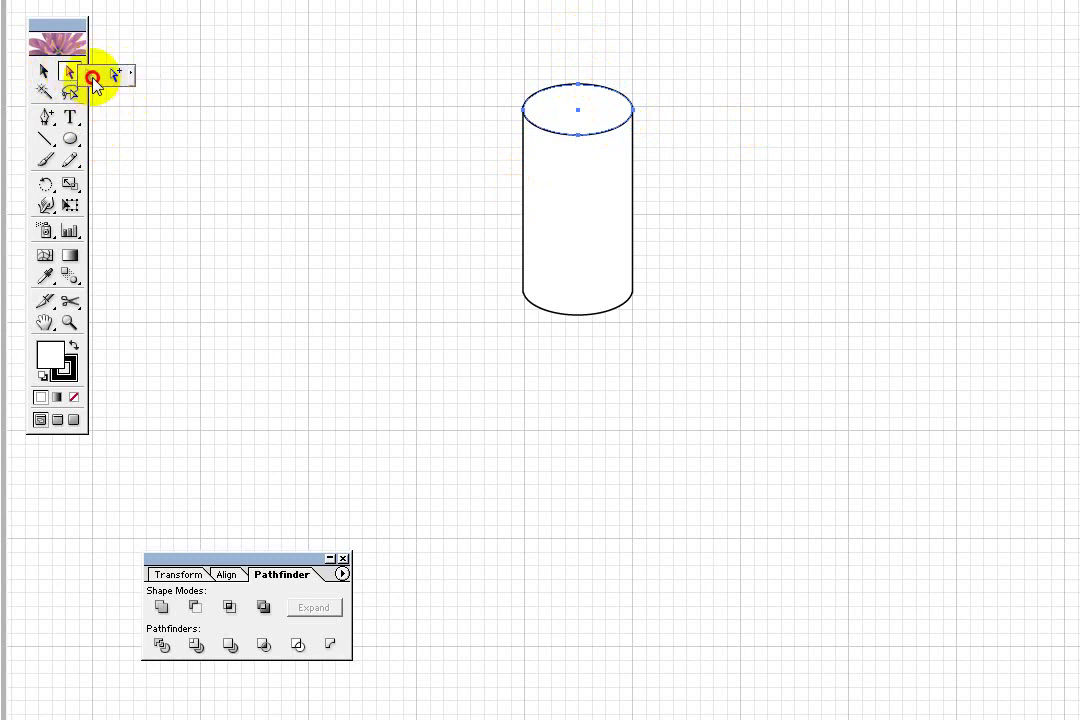
left_click(93, 78)
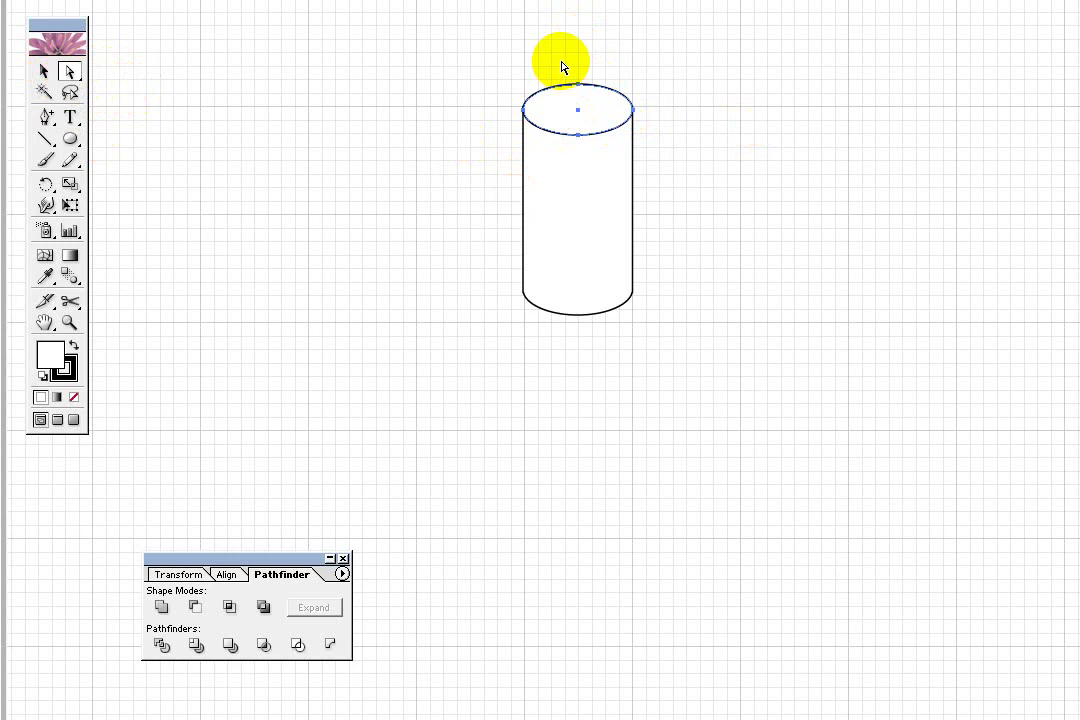
Drag the ellipse's top anchor upward into a pointed tip, fine-tuning with arrow keys
left_click_drag(577, 50, 596, 99)
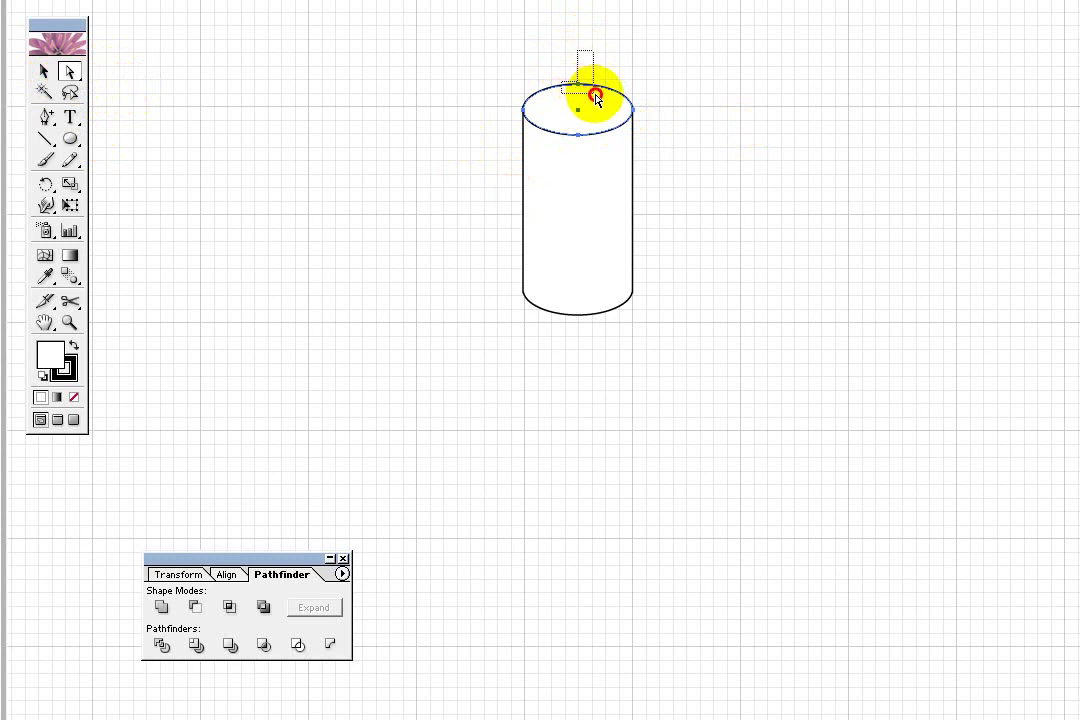
left_click_drag(596, 99, 598, 100)
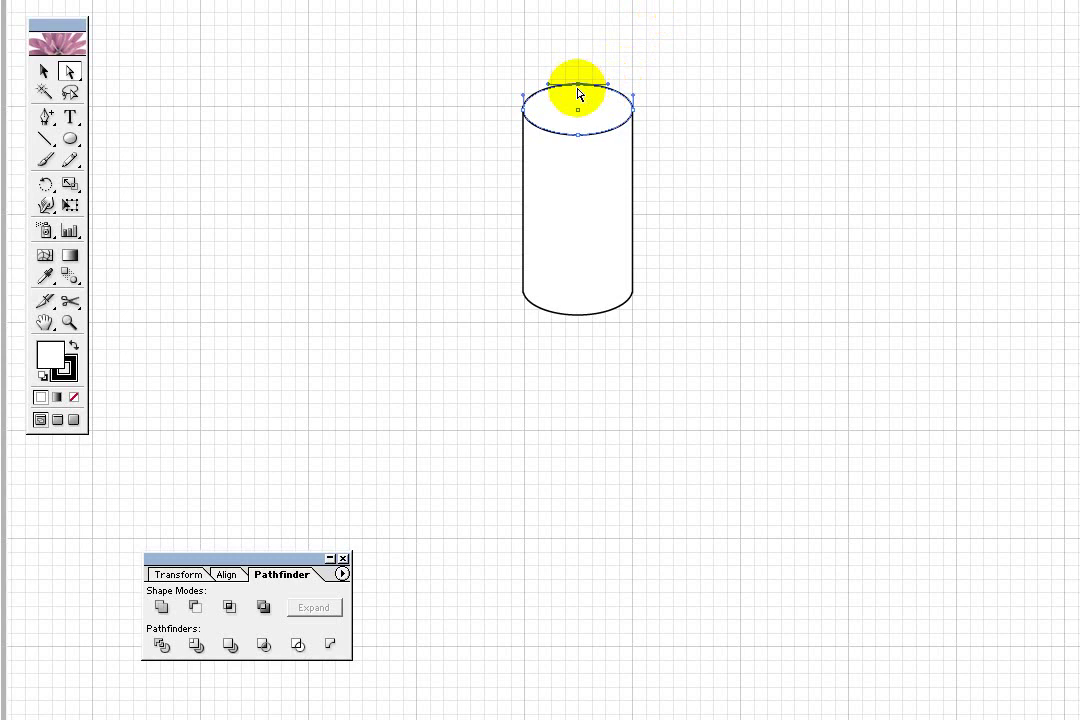
left_click(578, 52)
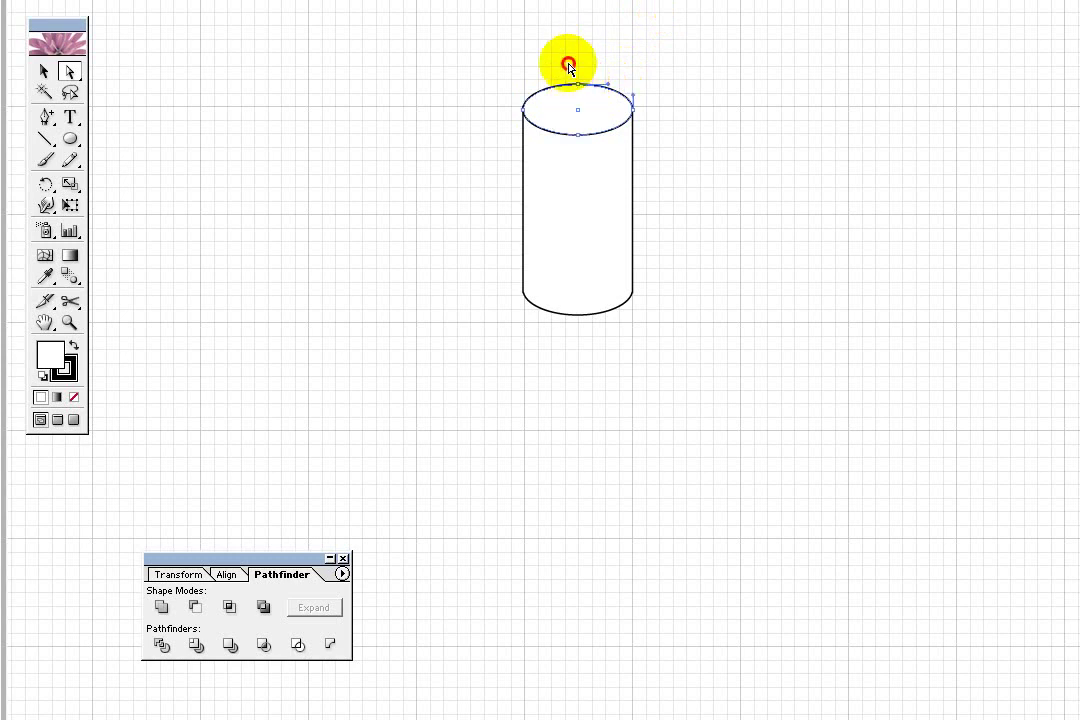
left_click(576, 85)
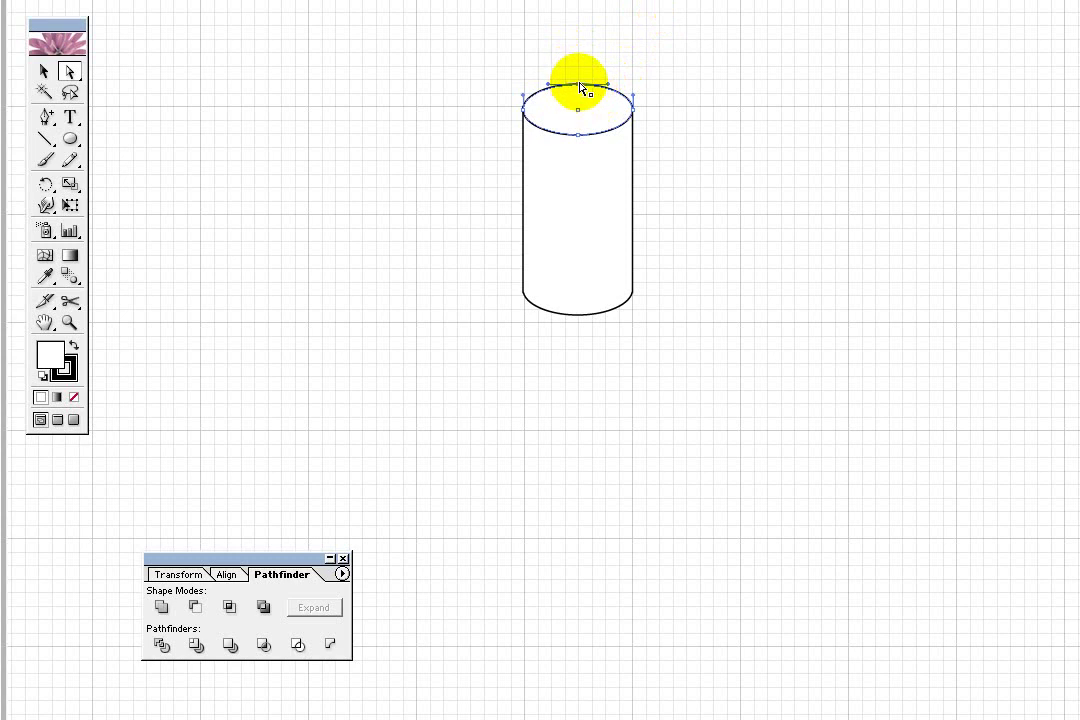
mouse_move(579, 86)
left_mouse_down()
mouse_move(576, 7)
mouse_move(576, 16)
left_mouse_up()
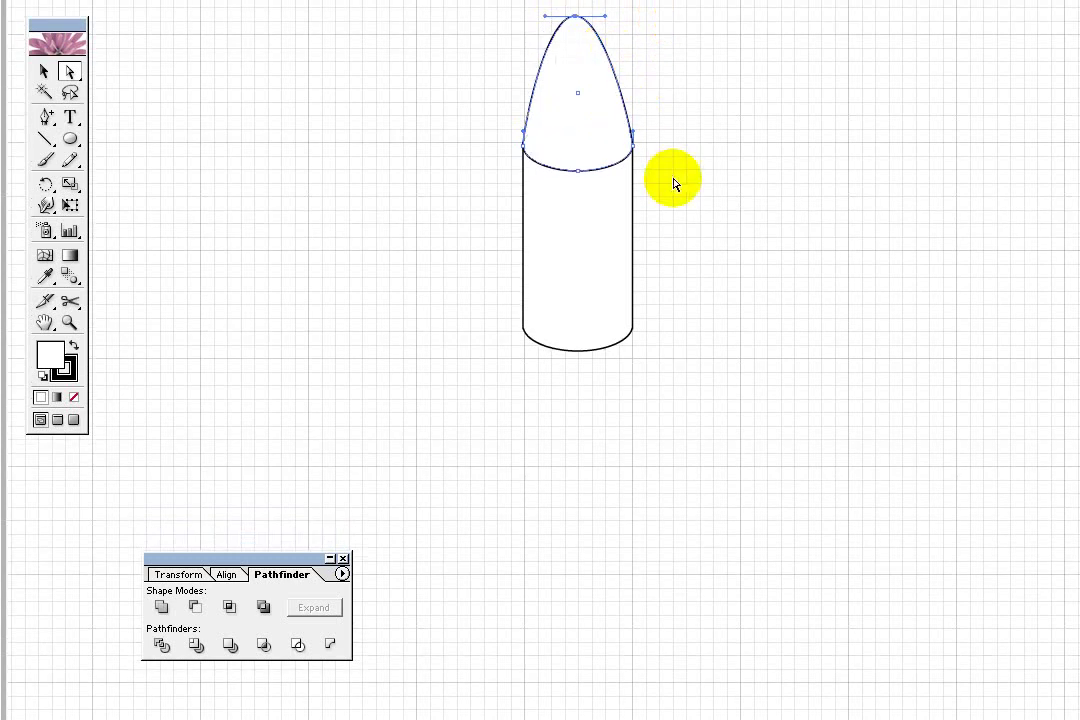
key("Up")
key("Up")
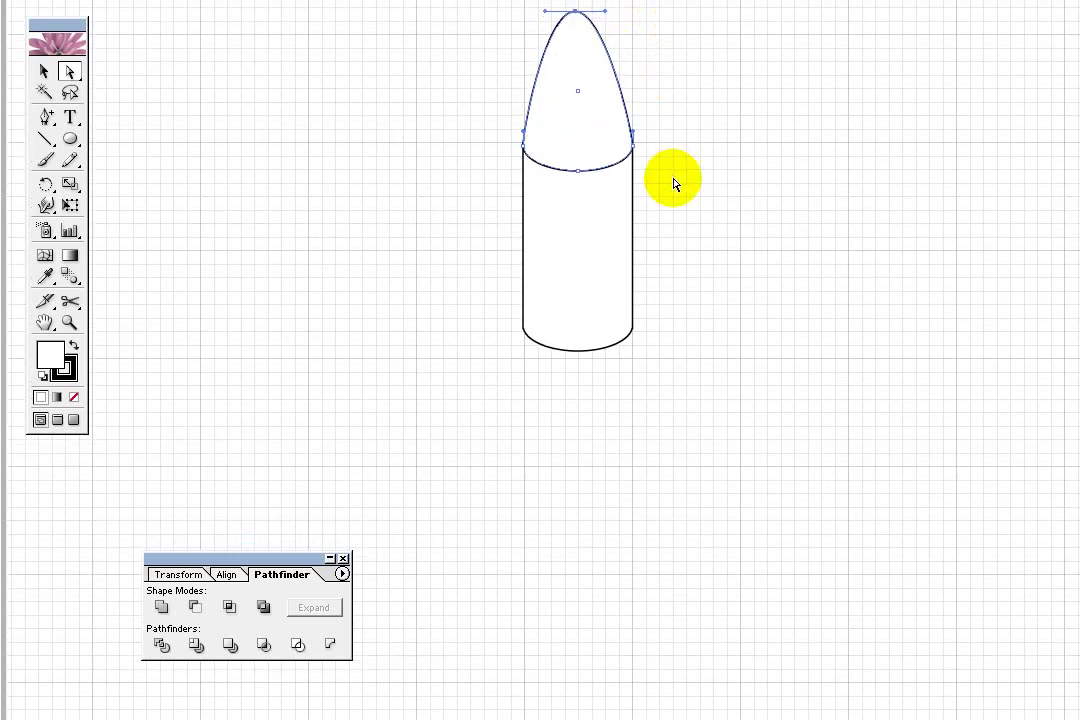
key("Up")
key("Up")
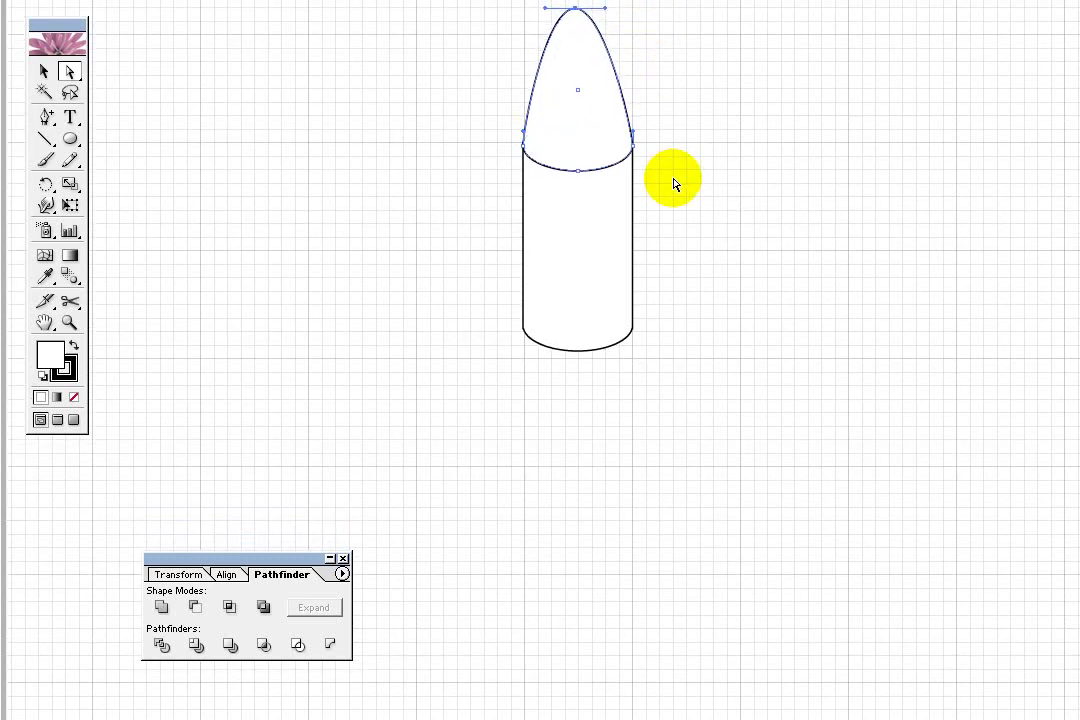
key("Down")
key("Down")
key("Down")
key("Down")
key("Down")
key("Down")
key("Up")
key("Up")
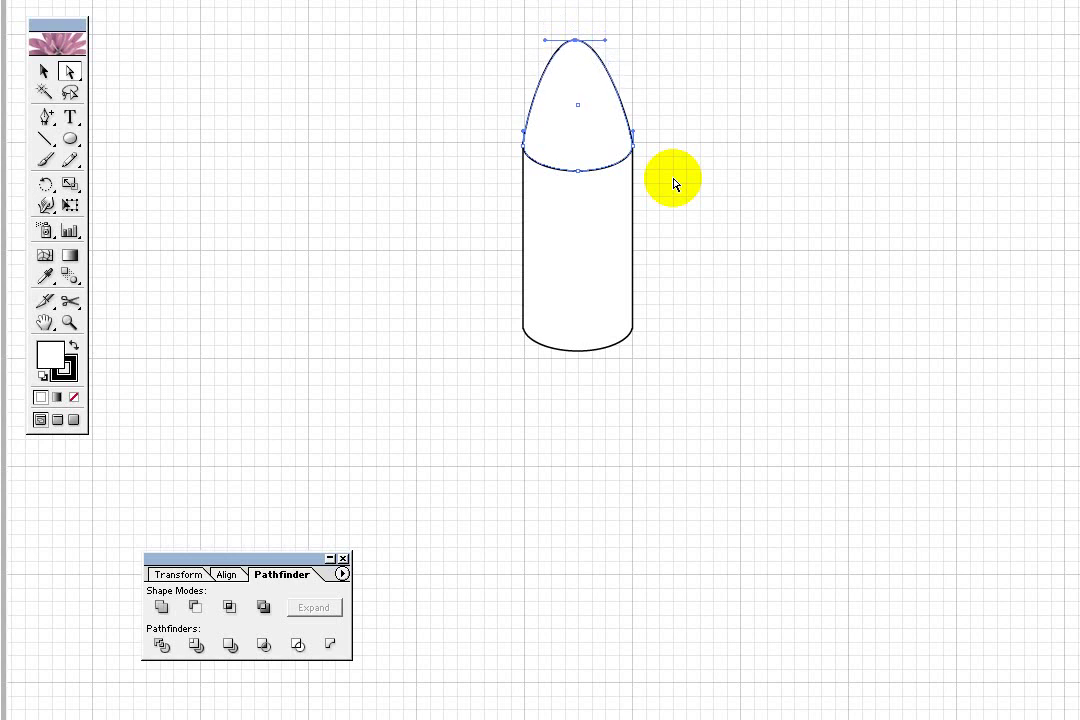
key("Up")
key("Up")
key("Up")
key("Up")
key("Up")
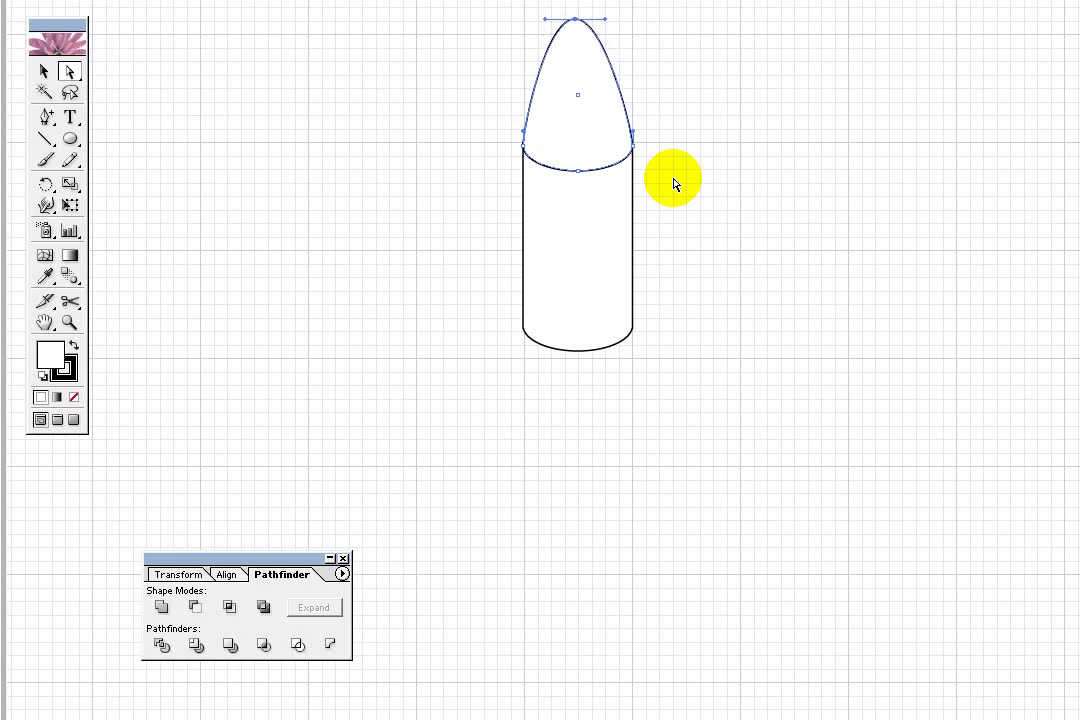
Raise the cylinder body's bottom edge so the body below the bullet nose is shorter
key("ctrl+minus")
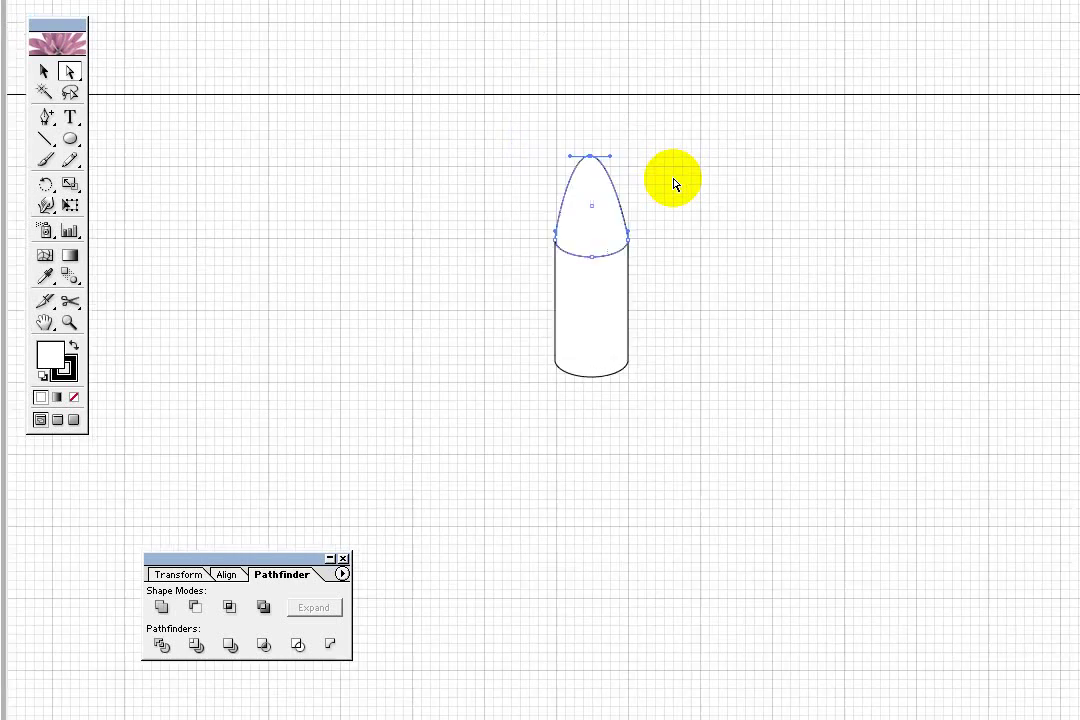
key("ctrl+minus")
key("ctrl+minus")
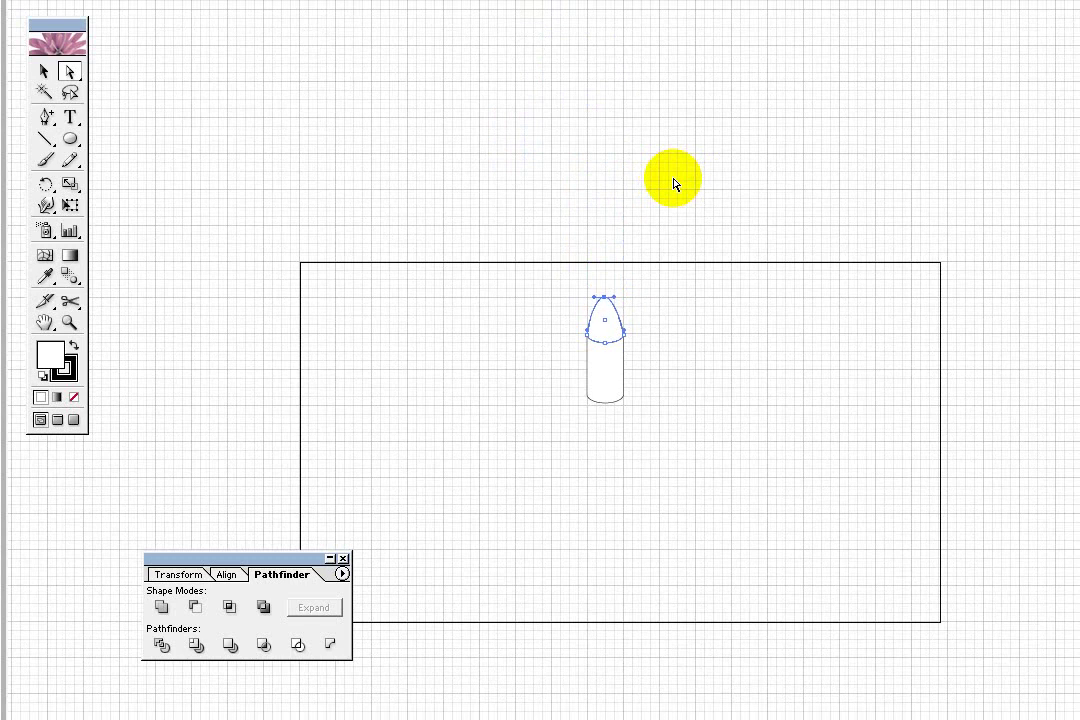
key("ctrl+plus")
key("ctrl+plus")
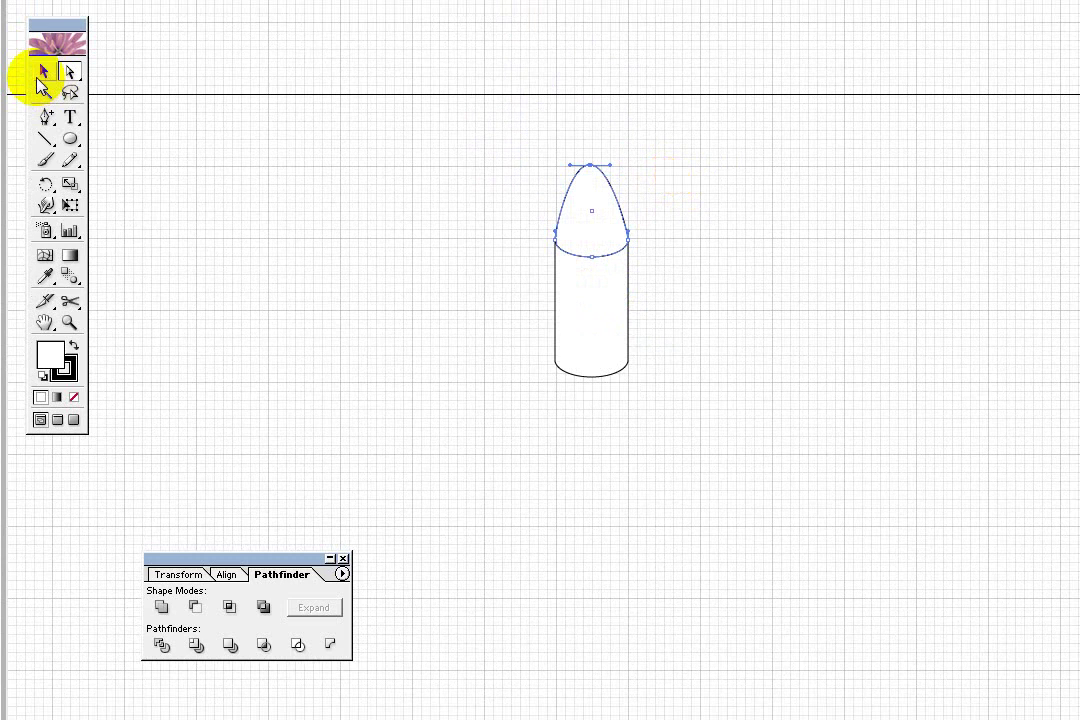
left_click(44, 71)
left_click(701, 268)
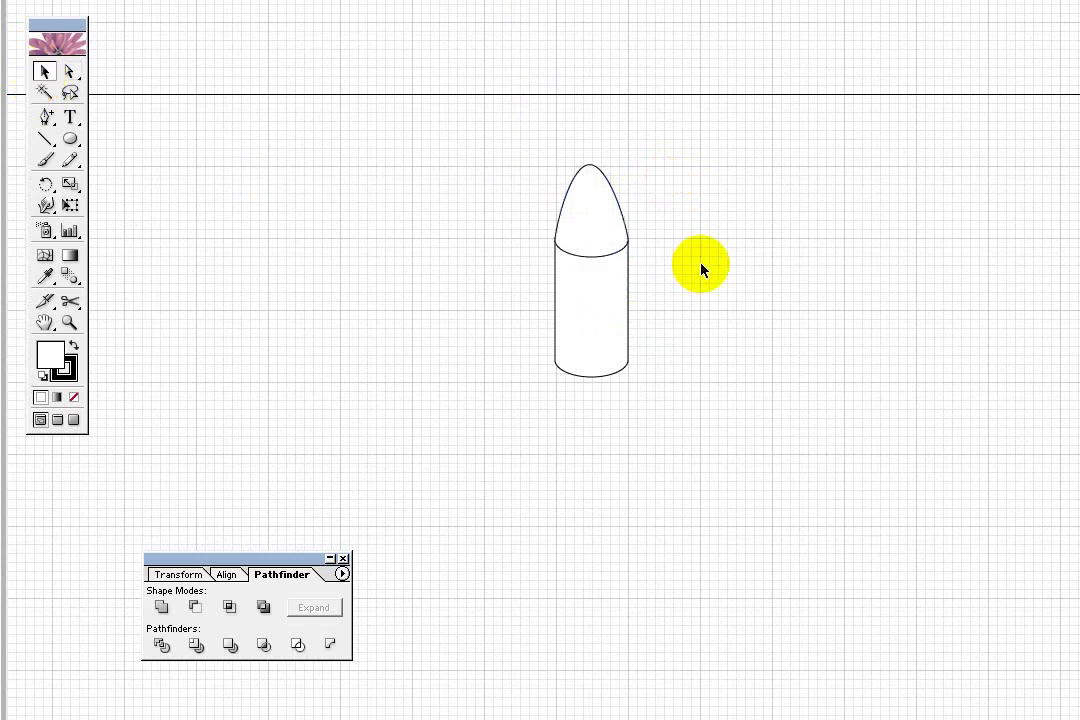
left_click(614, 377)
left_click_drag(592, 377, 591, 335)
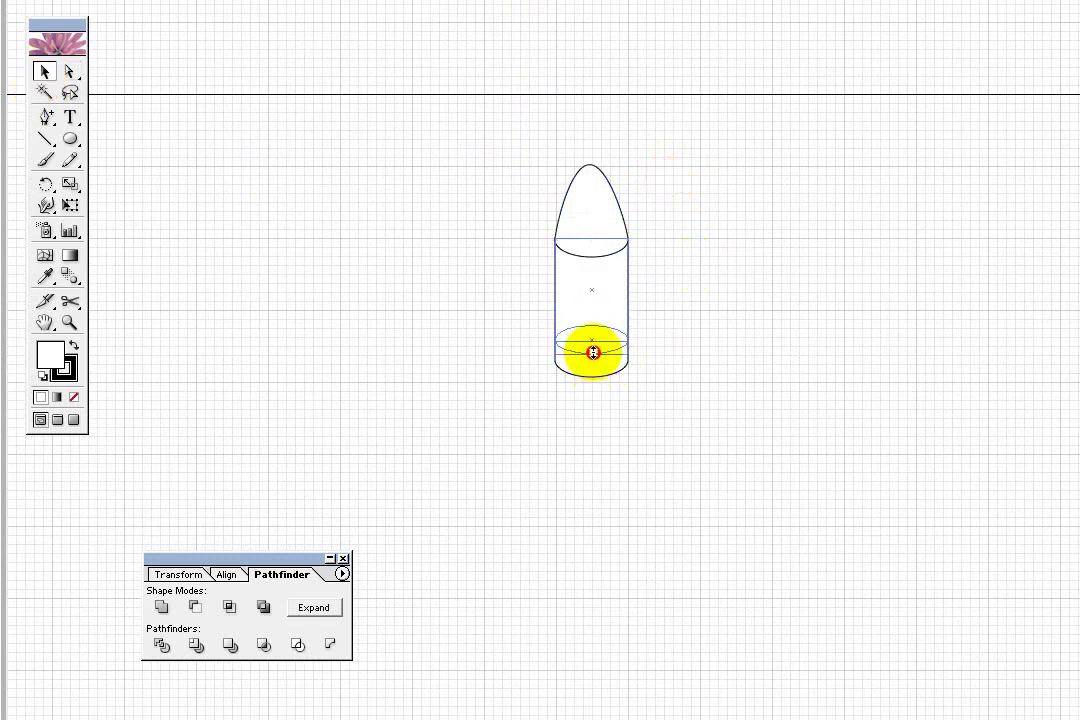
left_click(726, 357)
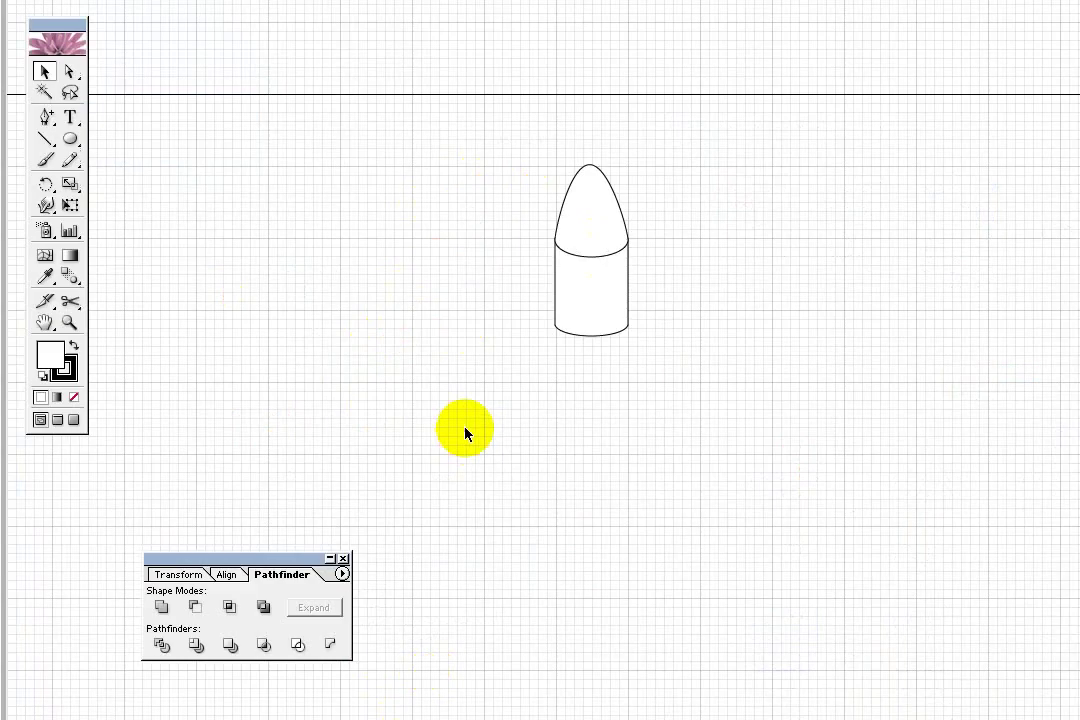
Fill the cylinder body with grey, then change it to black
left_click(606, 309)
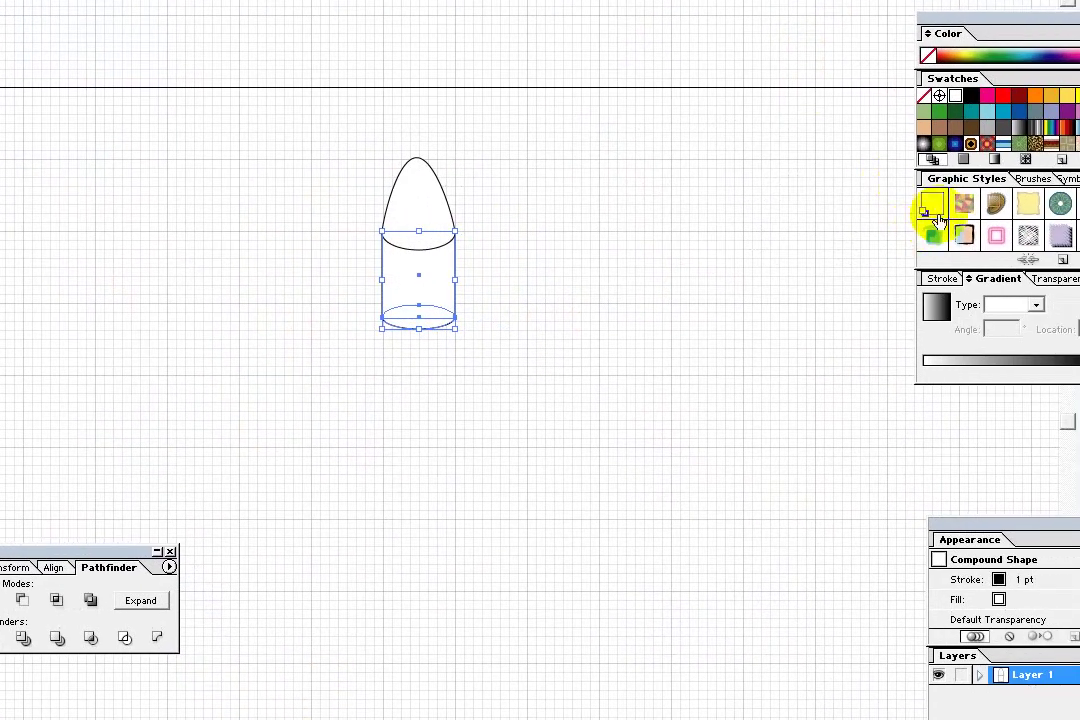
left_click(987, 127)
left_click(742, 207)
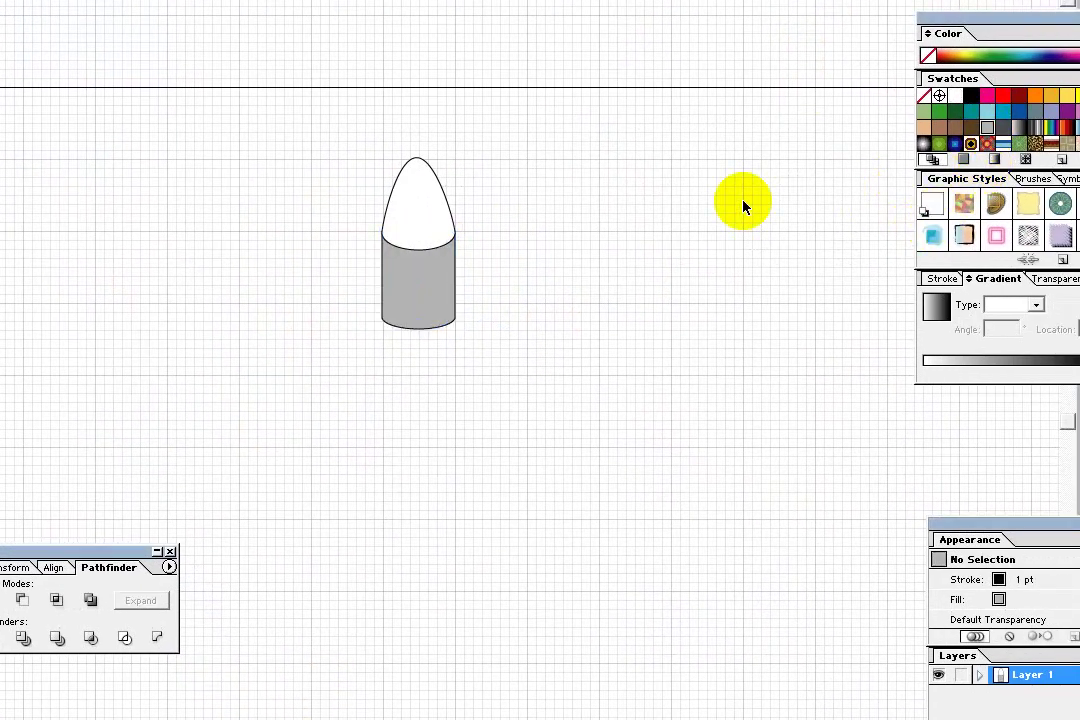
left_click(456, 223)
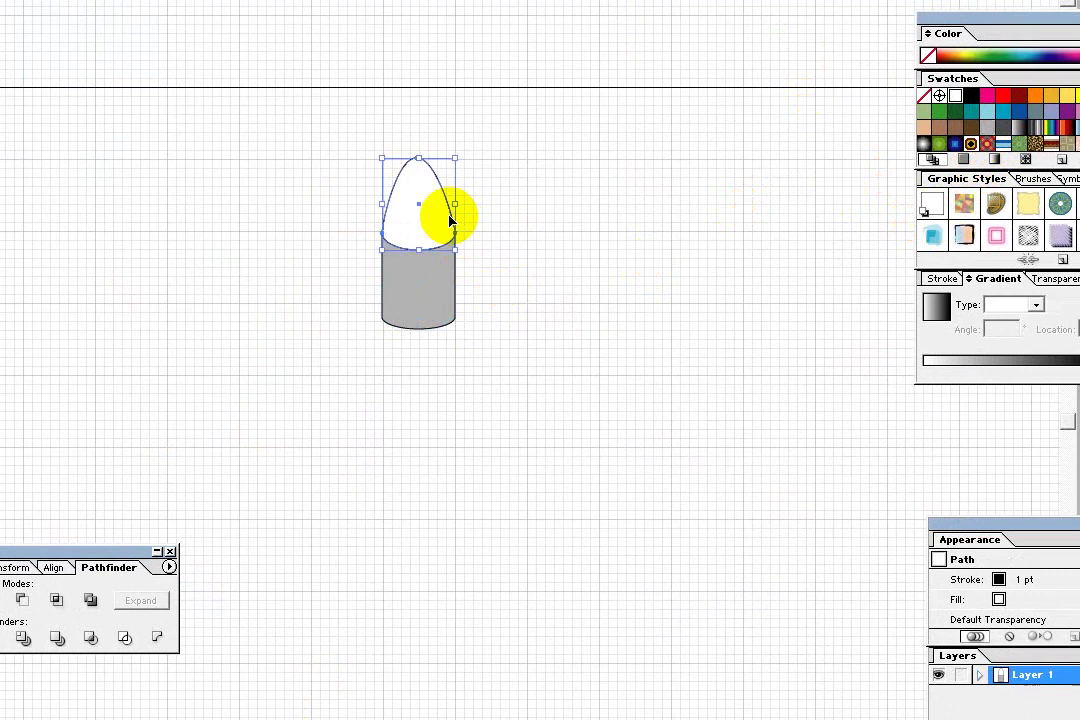
left_click(672, 313)
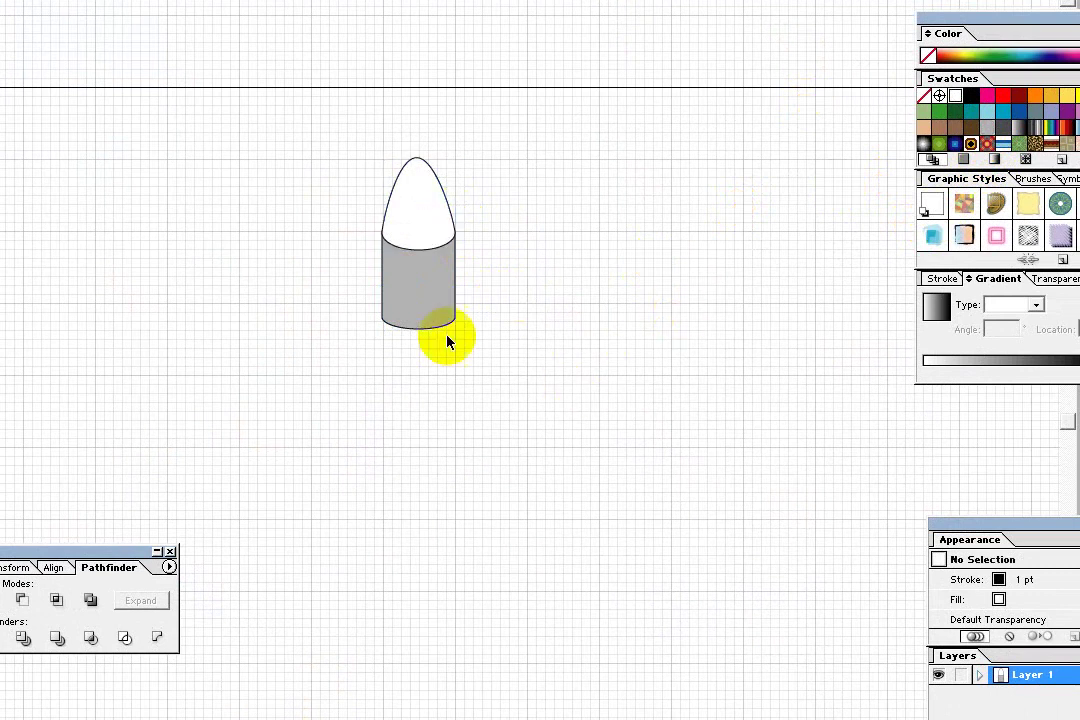
left_click(436, 302)
left_click(970, 100)
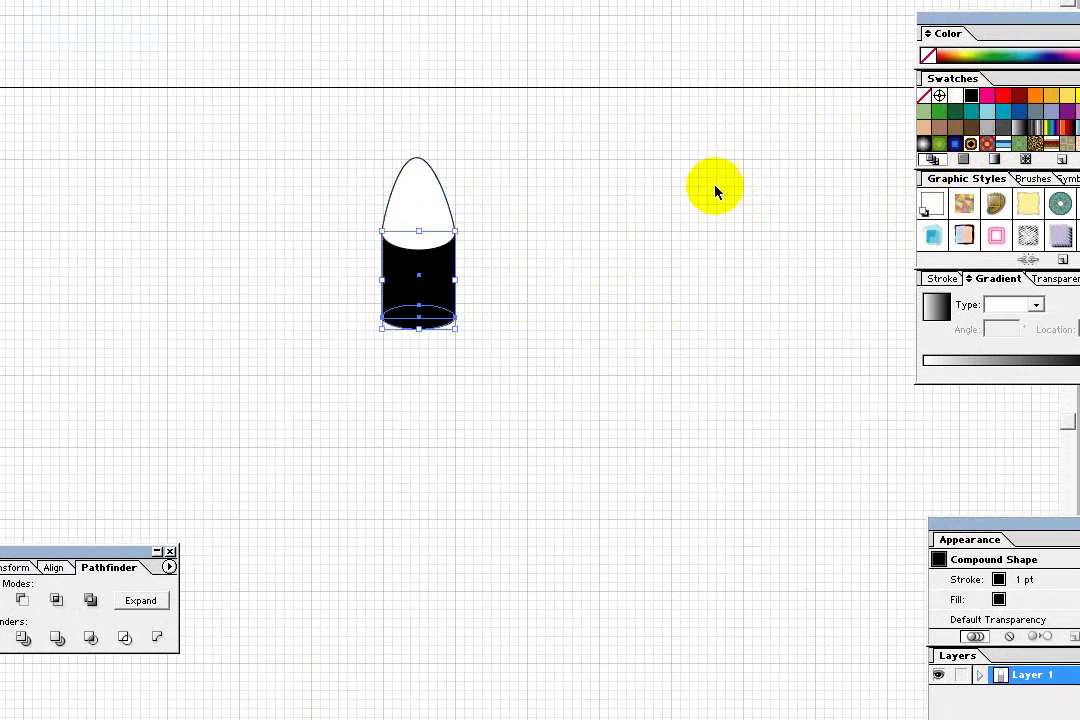
Fill the nose cone with grey, then switch it back to white
left_click(434, 205)
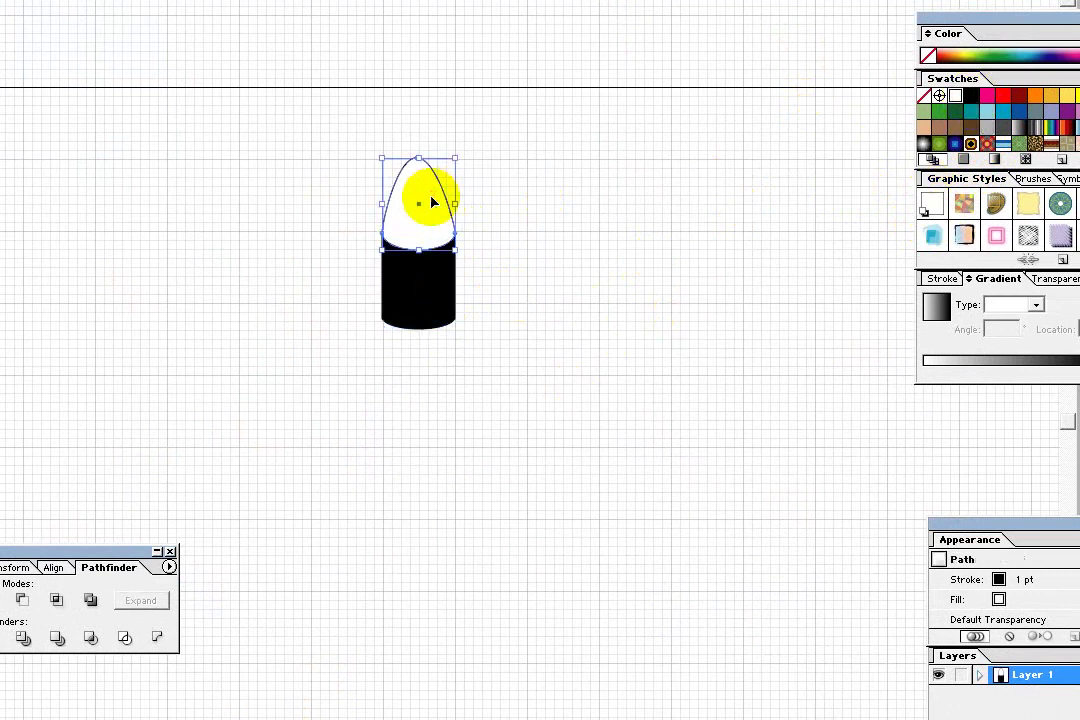
left_click(987, 128)
left_click(624, 175)
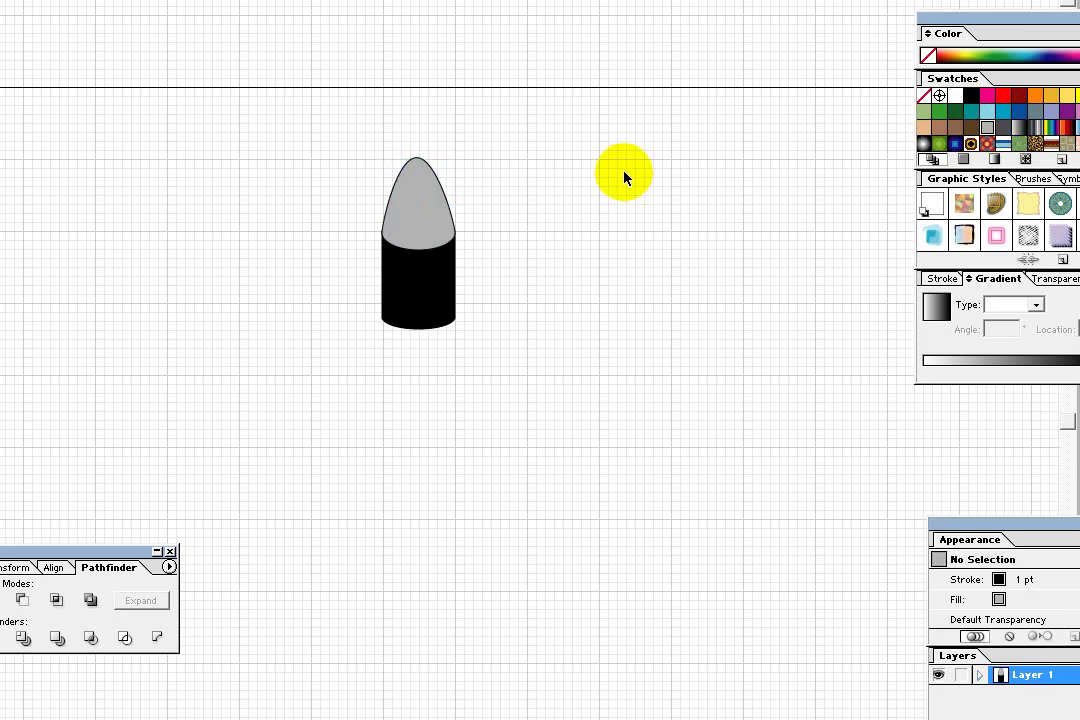
left_click(412, 230)
left_click(957, 101)
Refill the black cylinder body with grey
left_click(771, 193)
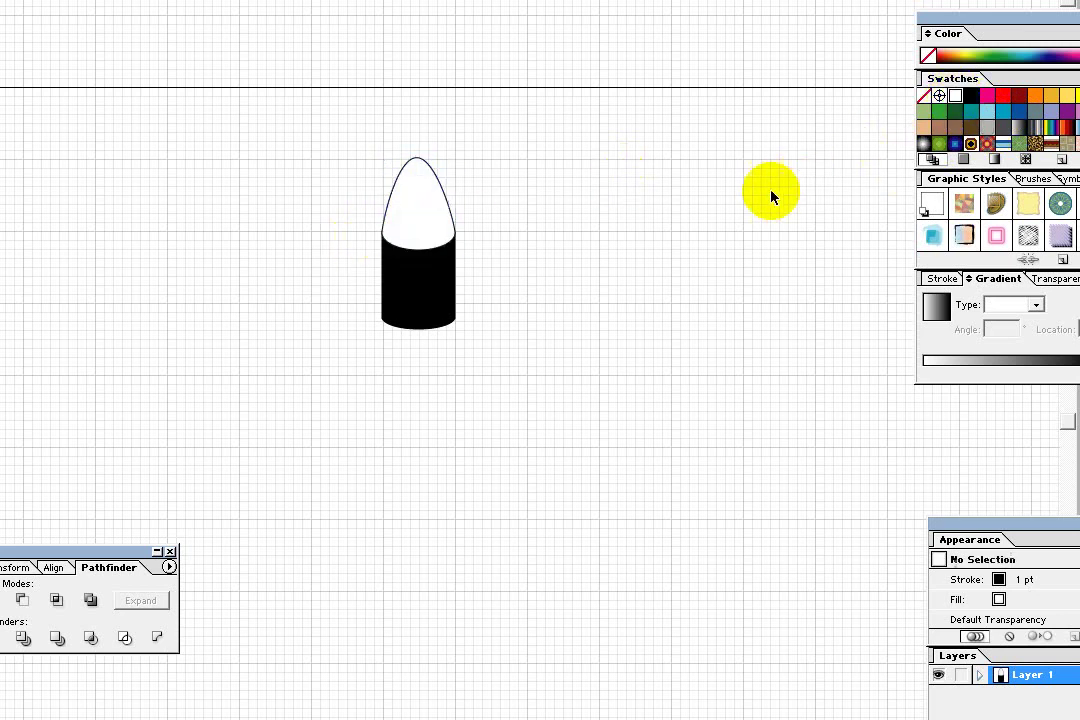
left_click(450, 290)
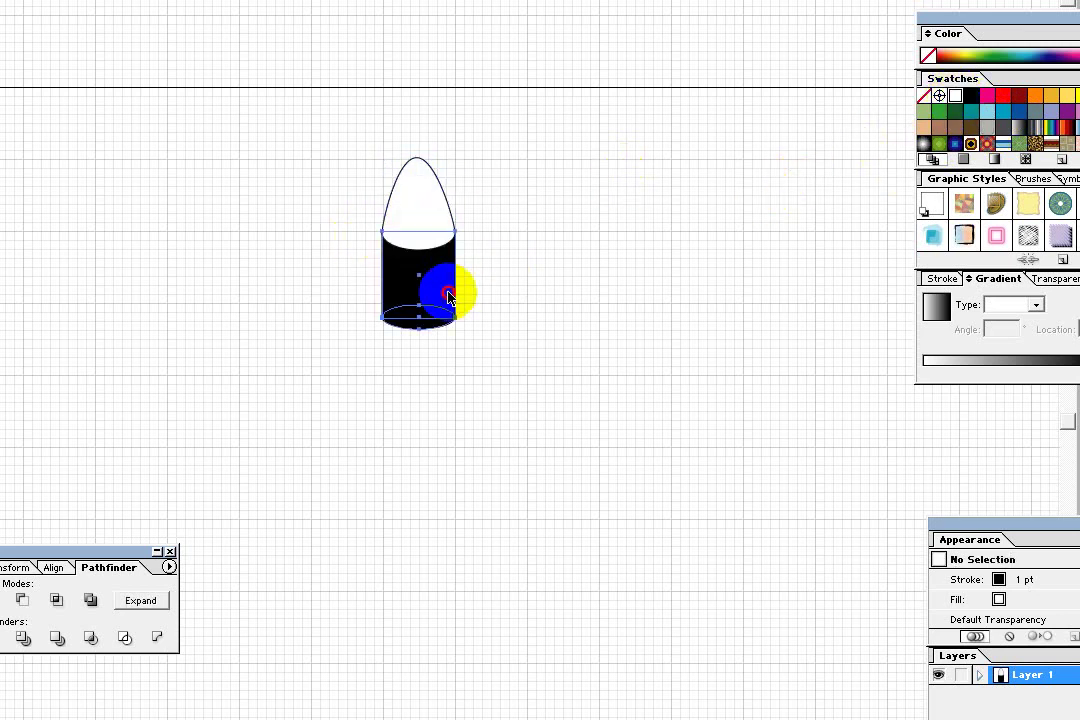
left_click(987, 128)
left_click(655, 209)
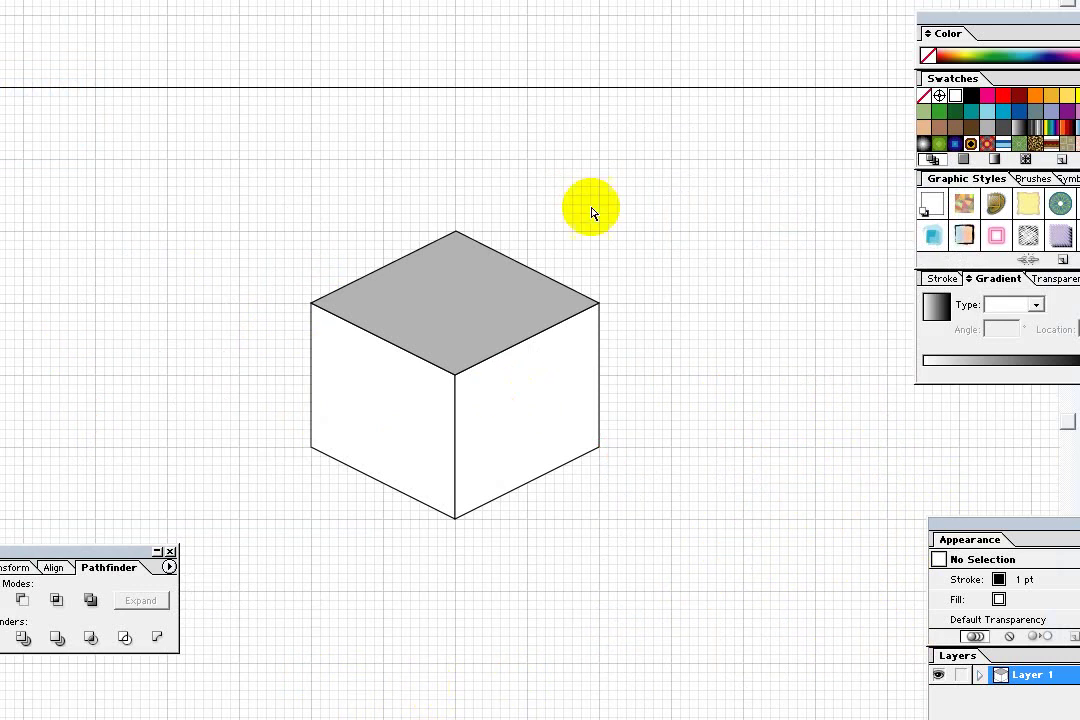
Drag the grey top face's back corner high above the cube into a tall pointed peak
left_click(513, 322)
left_click(352, 243)
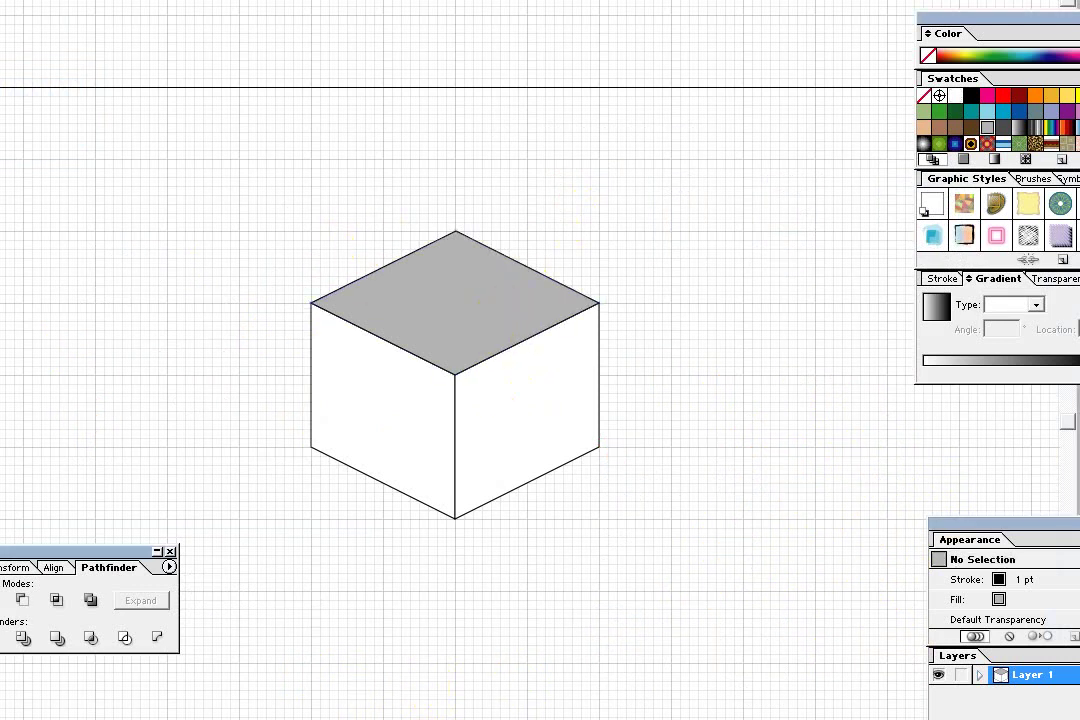
mouse_move(426, 209)
left_mouse_down()
mouse_move(472, 248)
mouse_move(490, 248)
mouse_move(458, 107)
left_mouse_up()
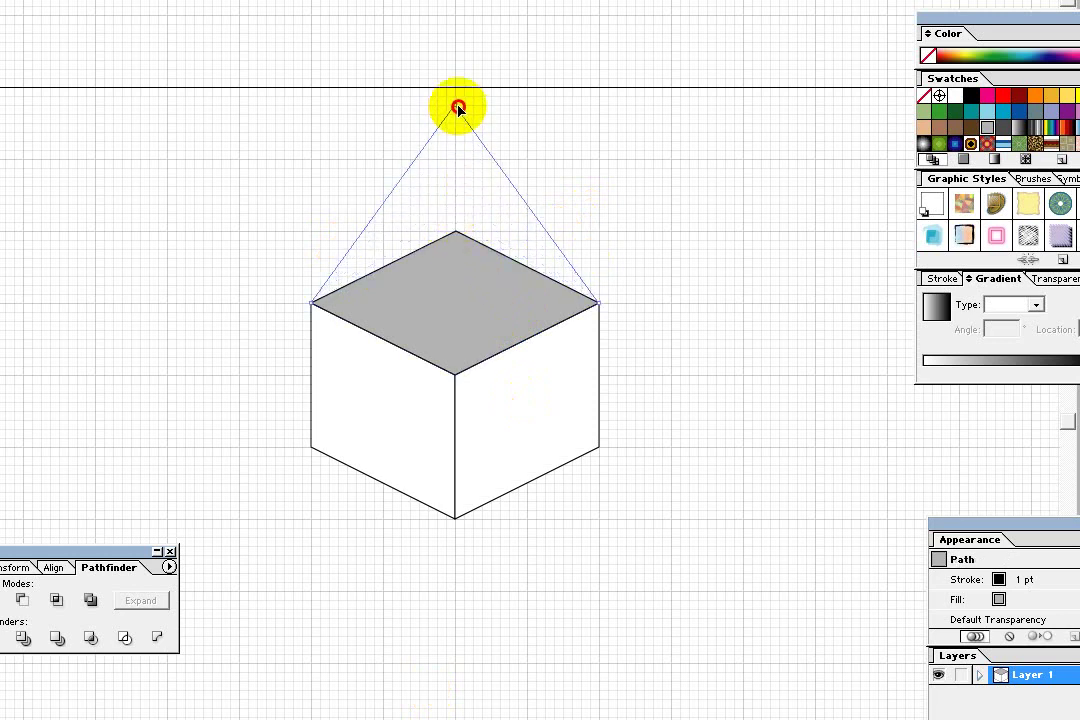
left_click_drag(458, 107, 456, 50)
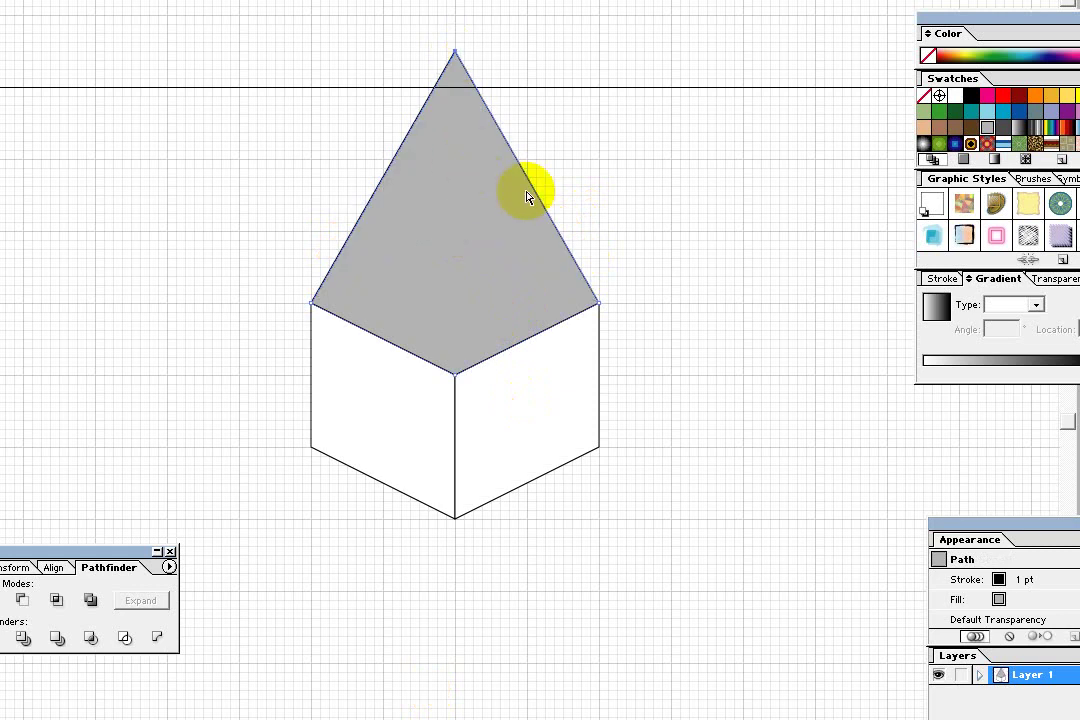
key("v")
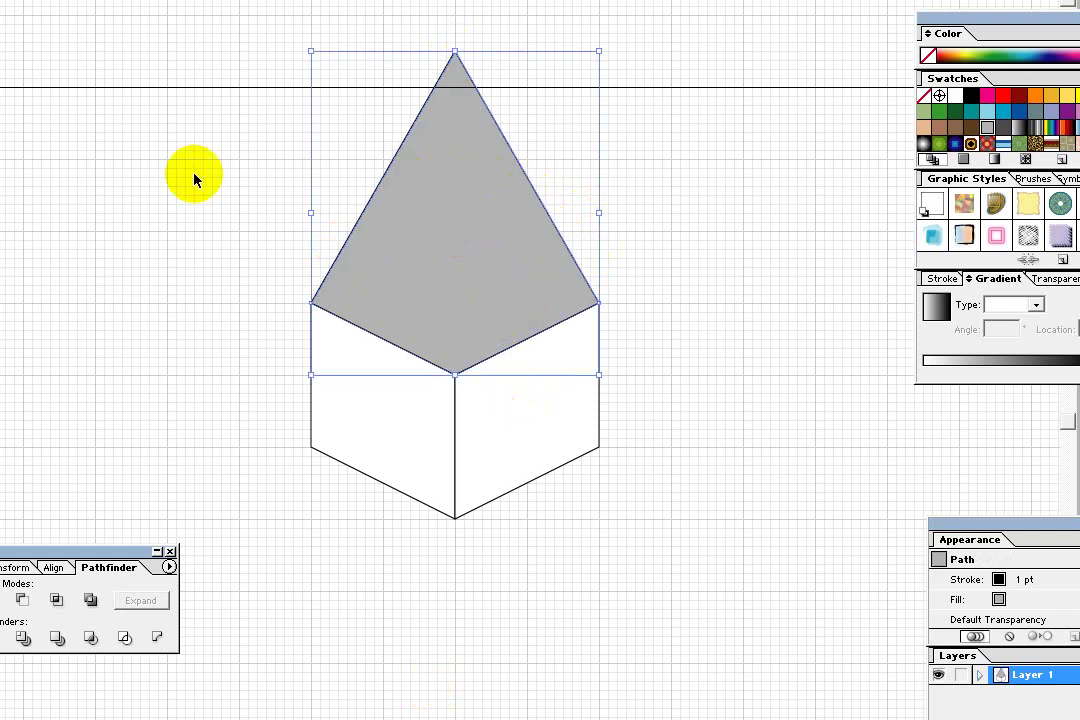
key("ctrl+minus")
key("ctrl+minus")
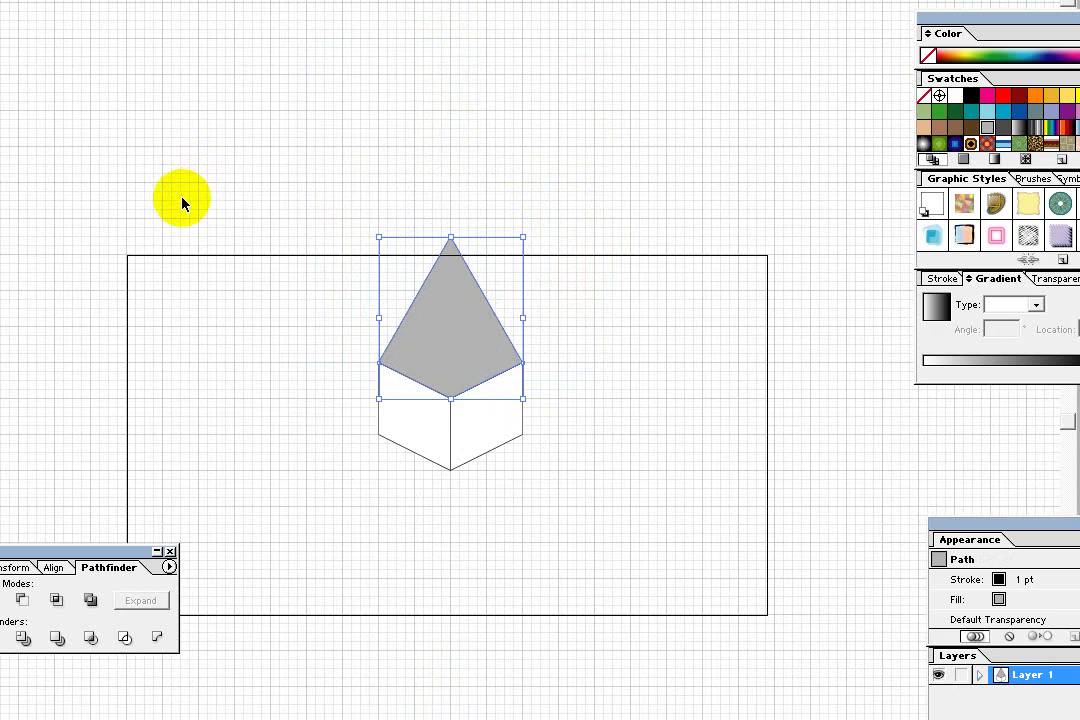
Group the grey peak and the white cube faces together
left_click_drag(270, 183, 548, 500)
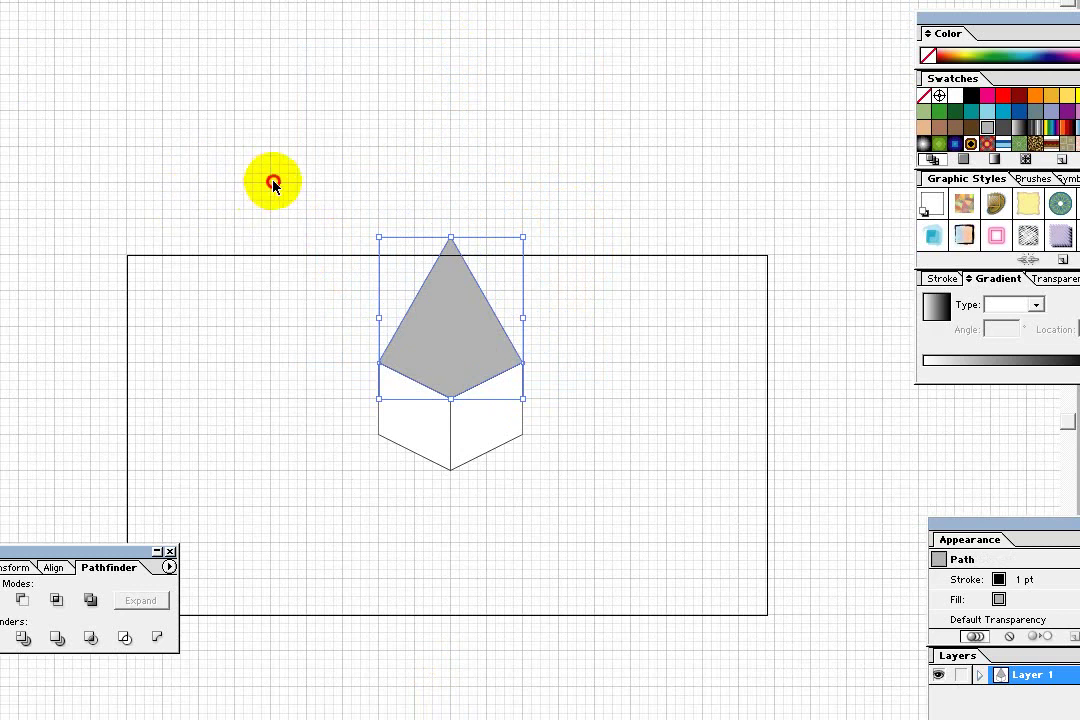
right_click(489, 379)
left_click(525, 434)
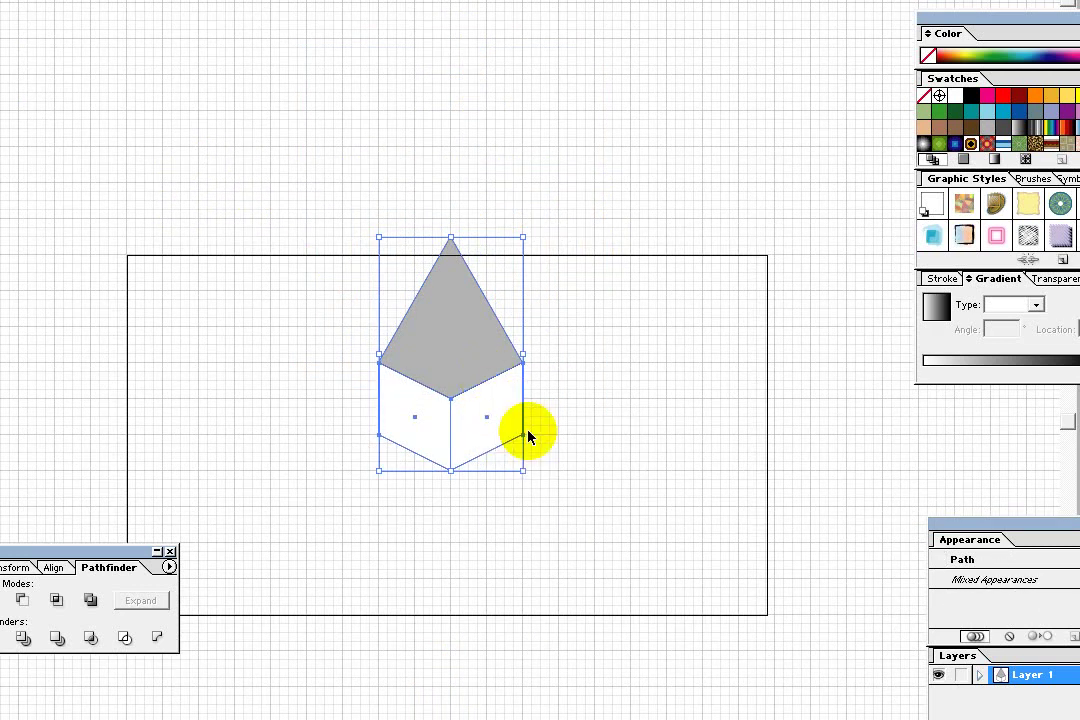
Move the grouped peaked cube lower on the artboard and scale it up much larger
left_click(525, 345)
left_click_drag(460, 357, 465, 421)
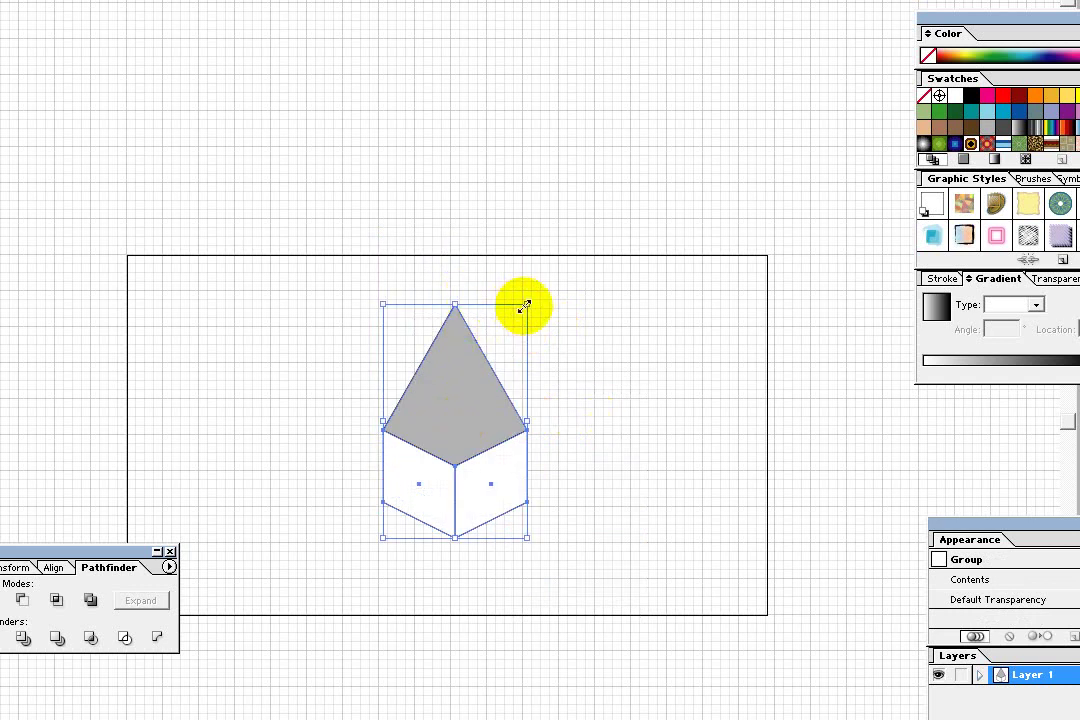
left_click_drag(527, 304, 672, 164)
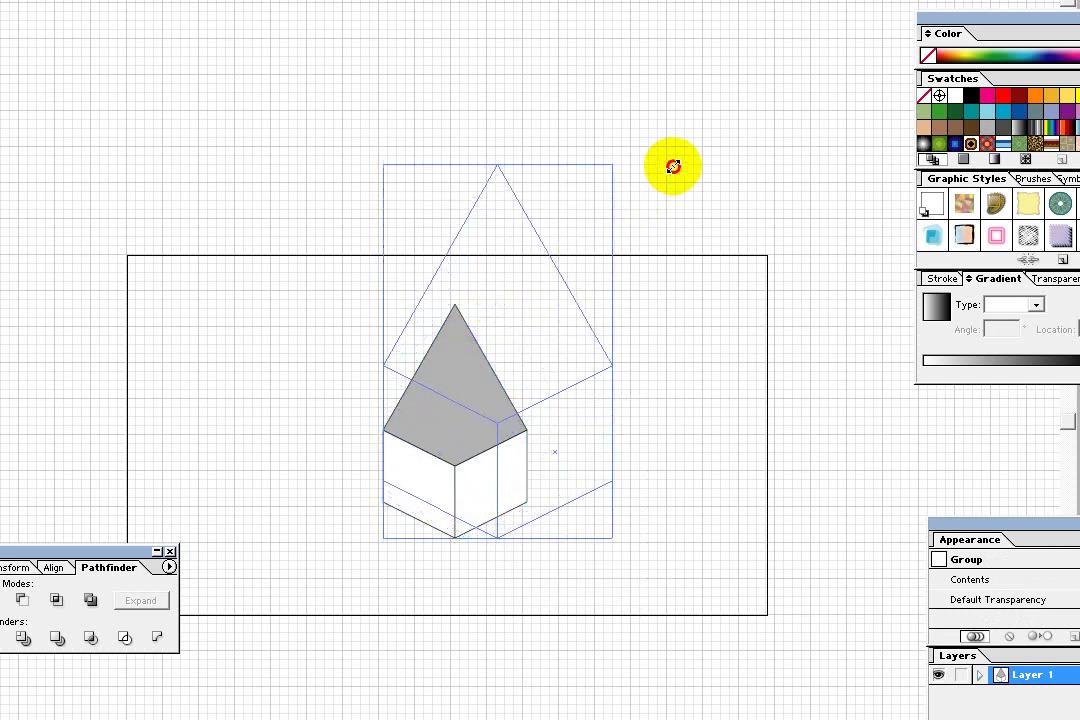
left_click(737, 202)
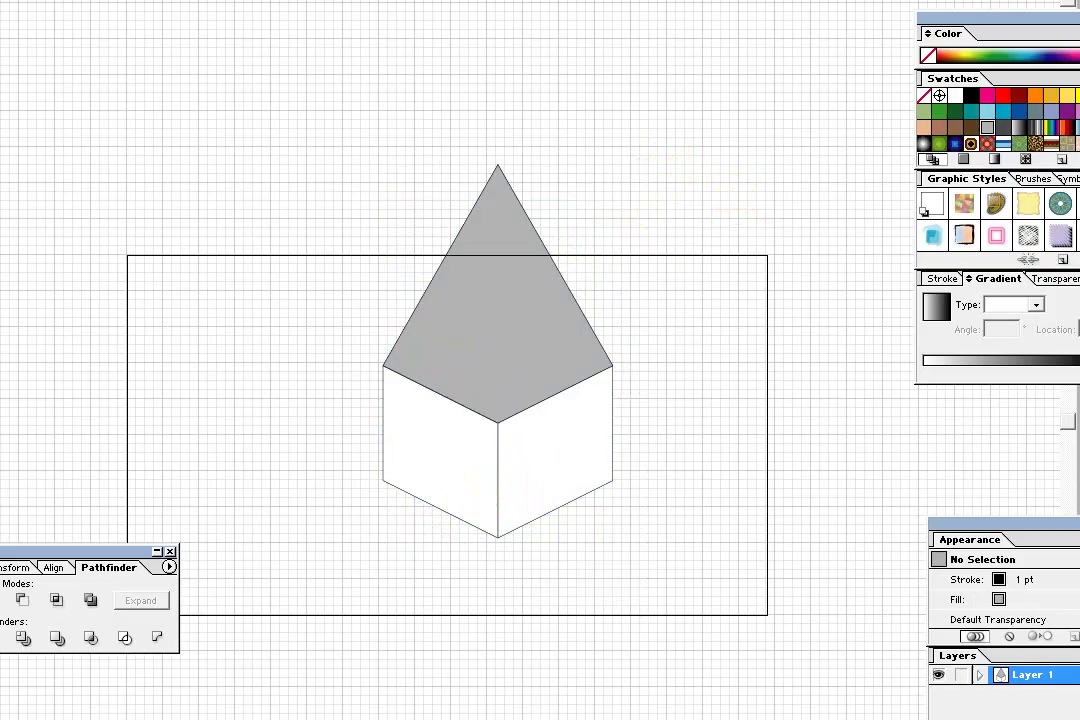